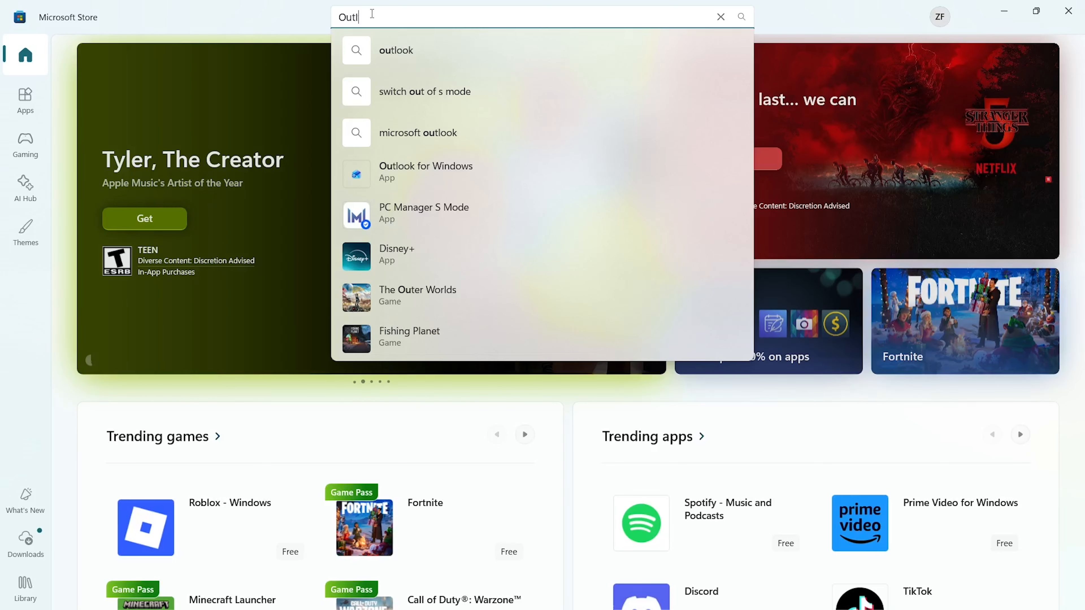
# Step: Install Outlook for Windows from the Store's 'outlook' search results, then minimize the Store
pyautogui.click(393, 49)
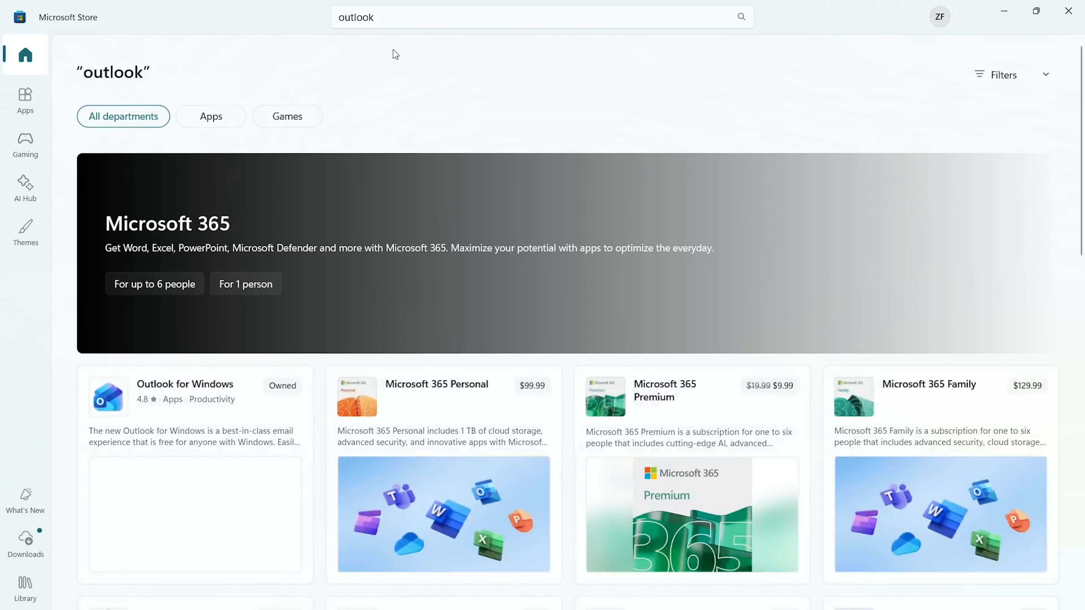
pyautogui.scroll(-5, 370, 313)
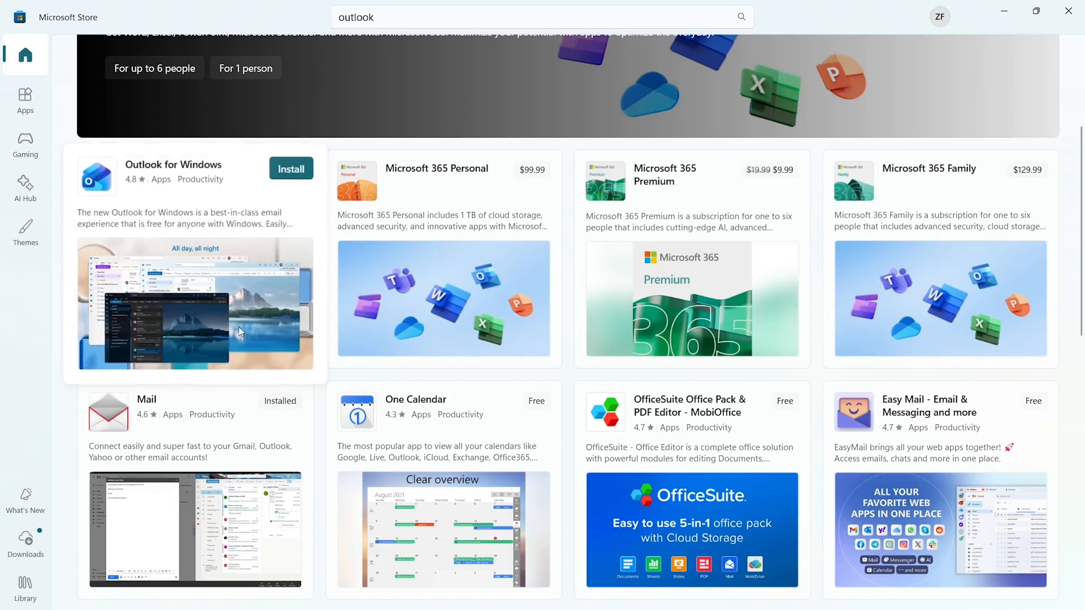
pyautogui.click(288, 171)
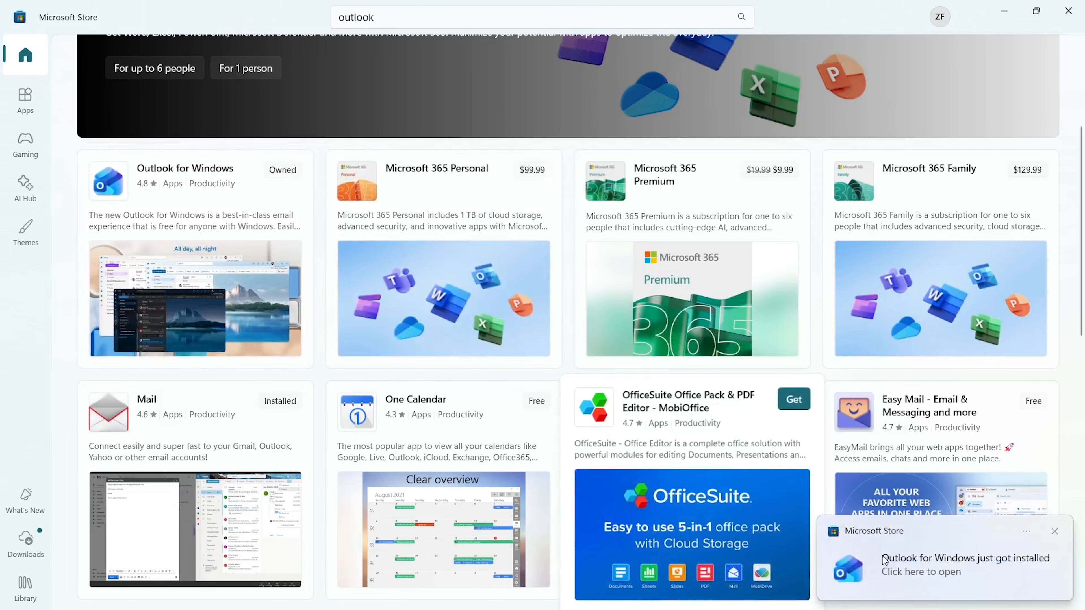
pyautogui.click(1002, 10)
pyautogui.click(915, 524)
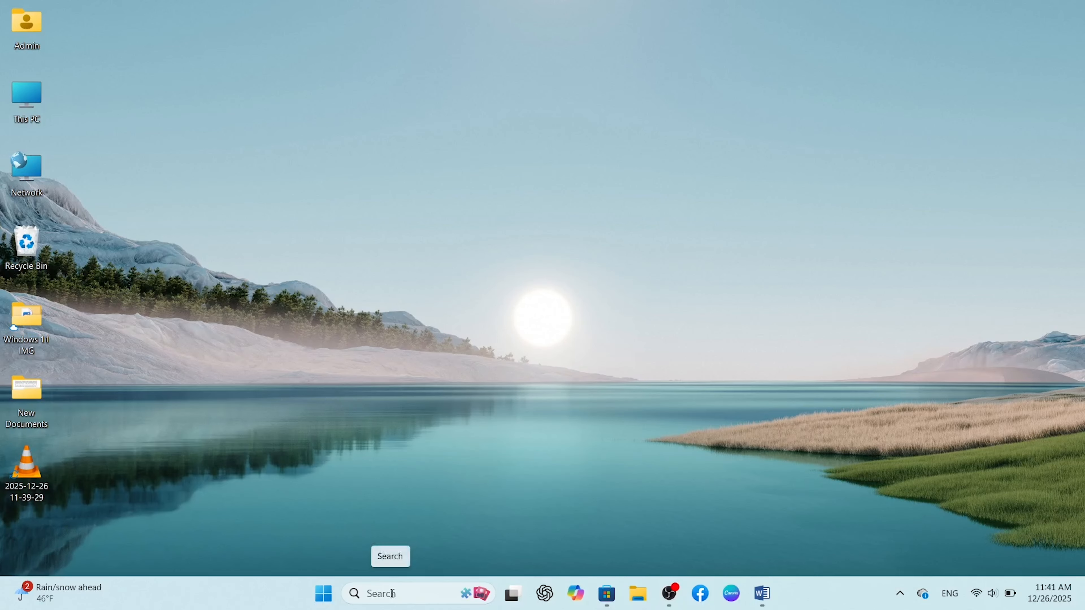
# Step: Search Windows for 'ou' and launch the Outlook app from Best match
pyautogui.click(392, 592)
pyautogui.write('ou')
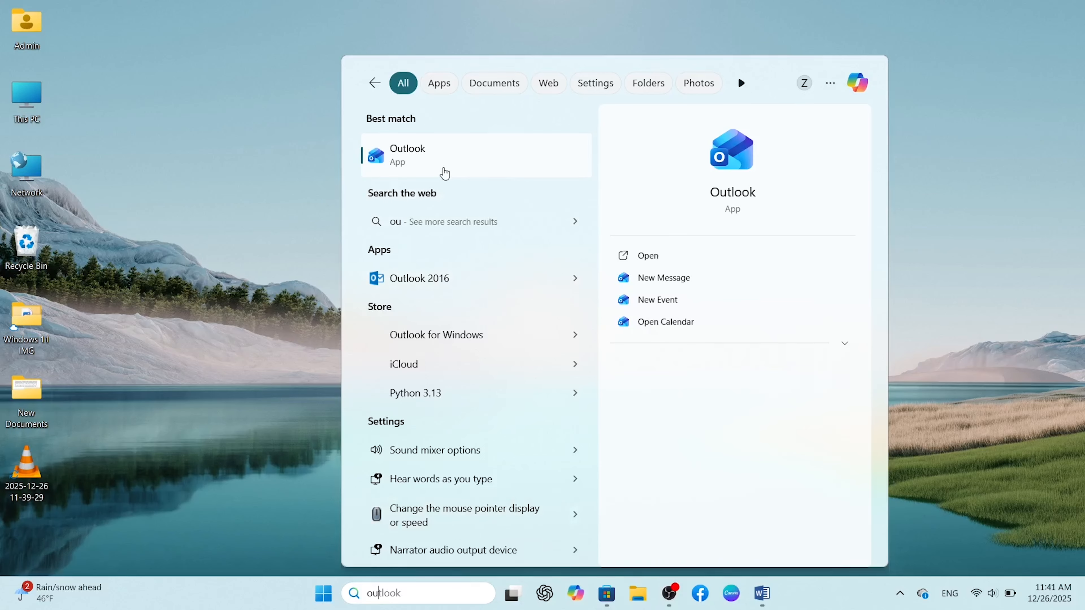
pyautogui.click(443, 171)
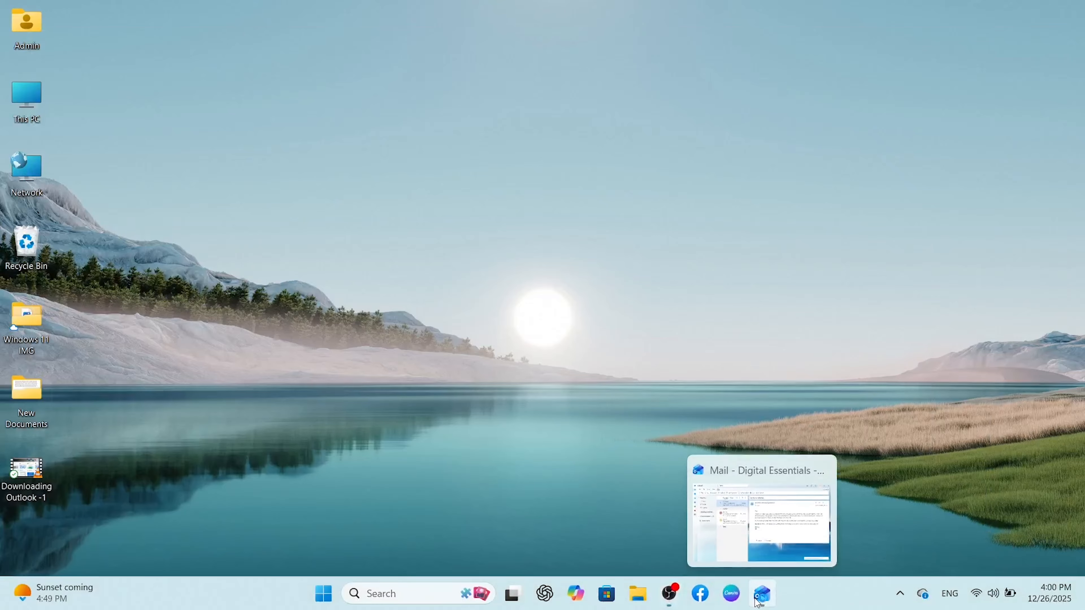
# Step: Restore the Outlook window and collapse and re-expand the folder pane twice
pyautogui.click(762, 593)
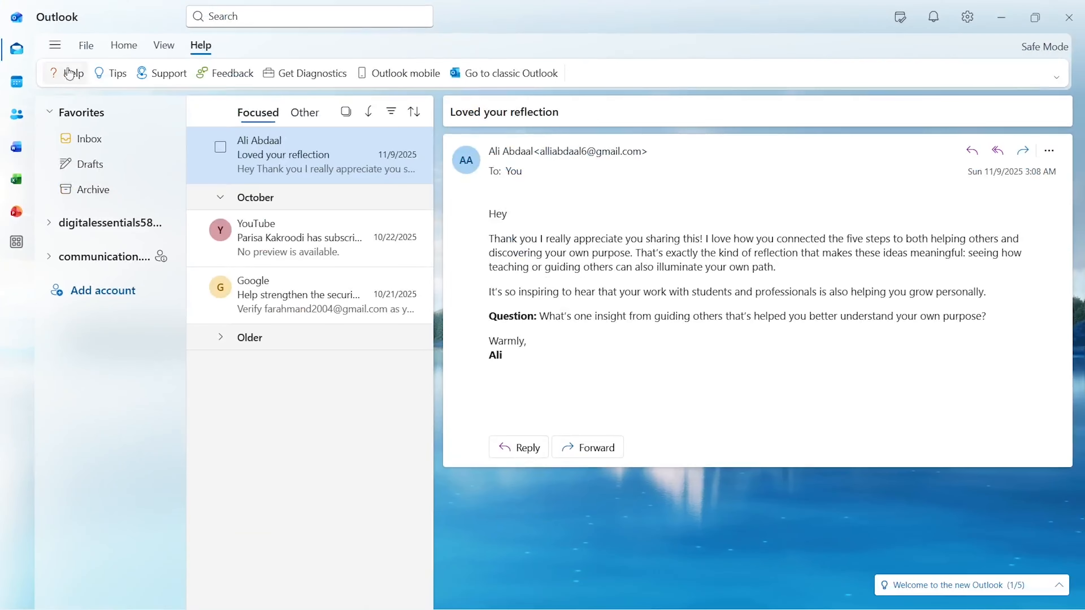
pyautogui.click(55, 46)
pyautogui.click(55, 46)
pyautogui.click(55, 48)
pyautogui.click(55, 48)
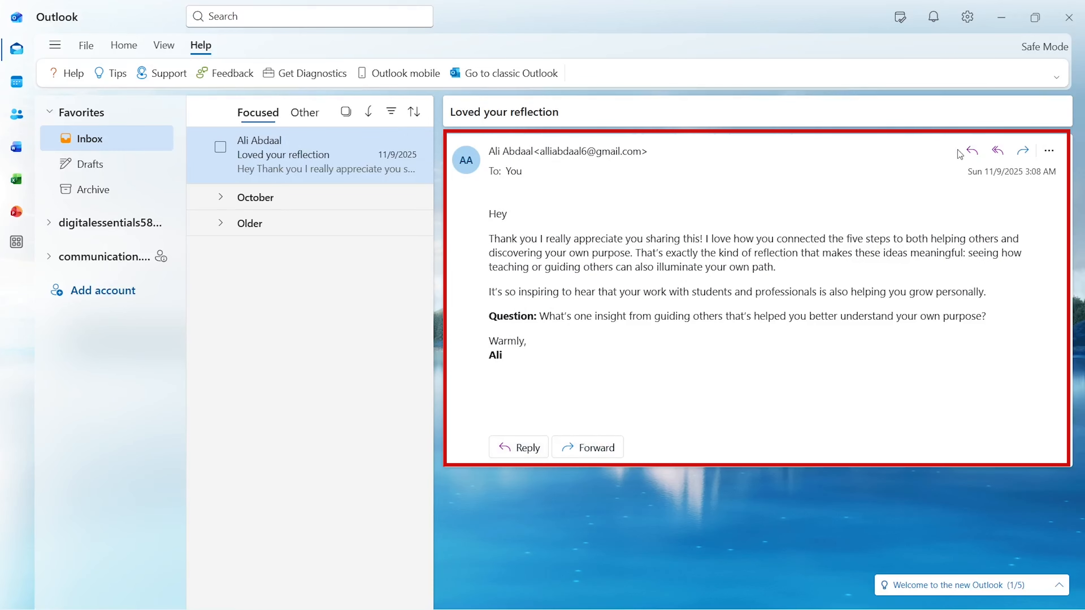
# Step: Open and dismiss the message's More actions list and the mail search suggestions
pyautogui.click(1050, 150)
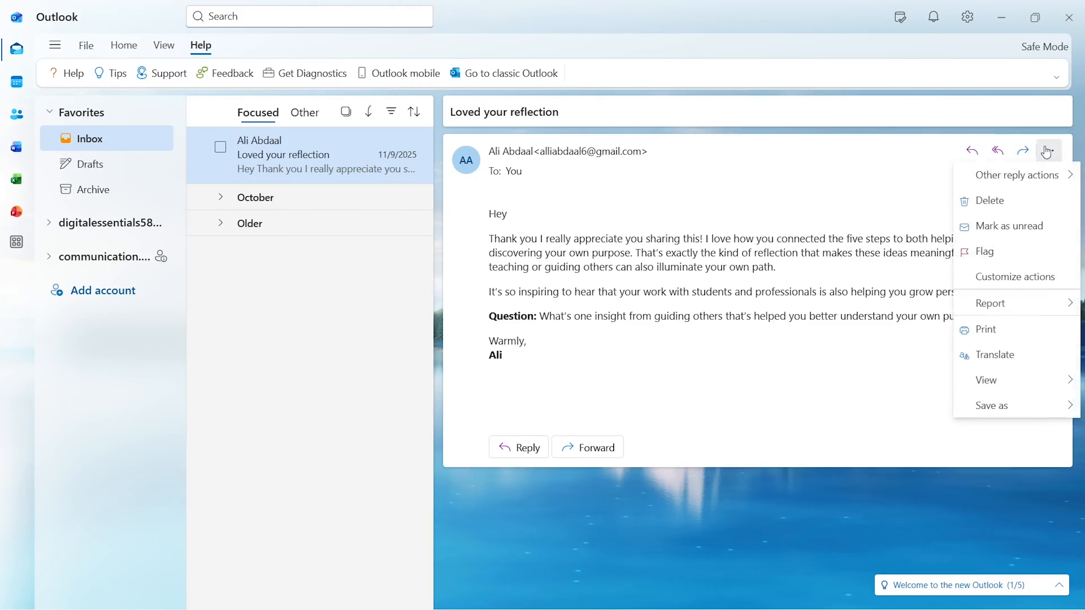
pyautogui.press('Escape')
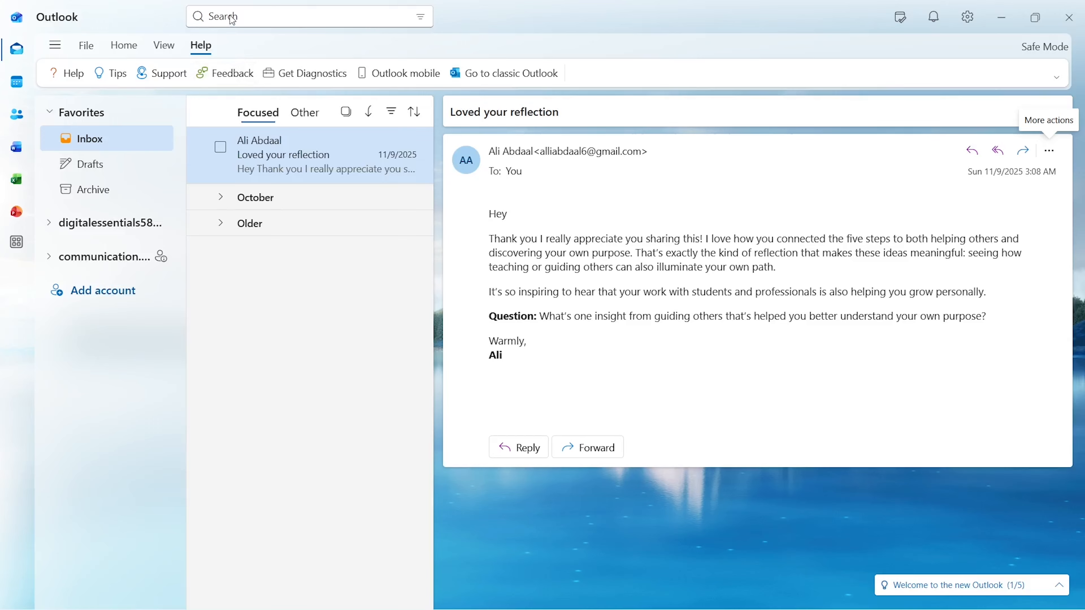
pyautogui.click(231, 17)
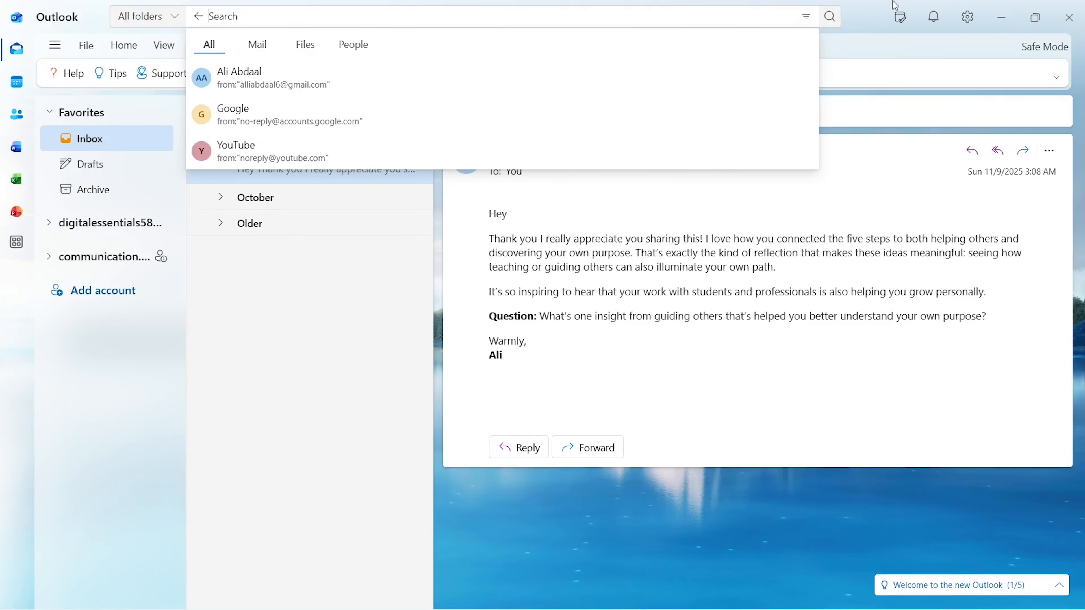
pyautogui.click(870, 17)
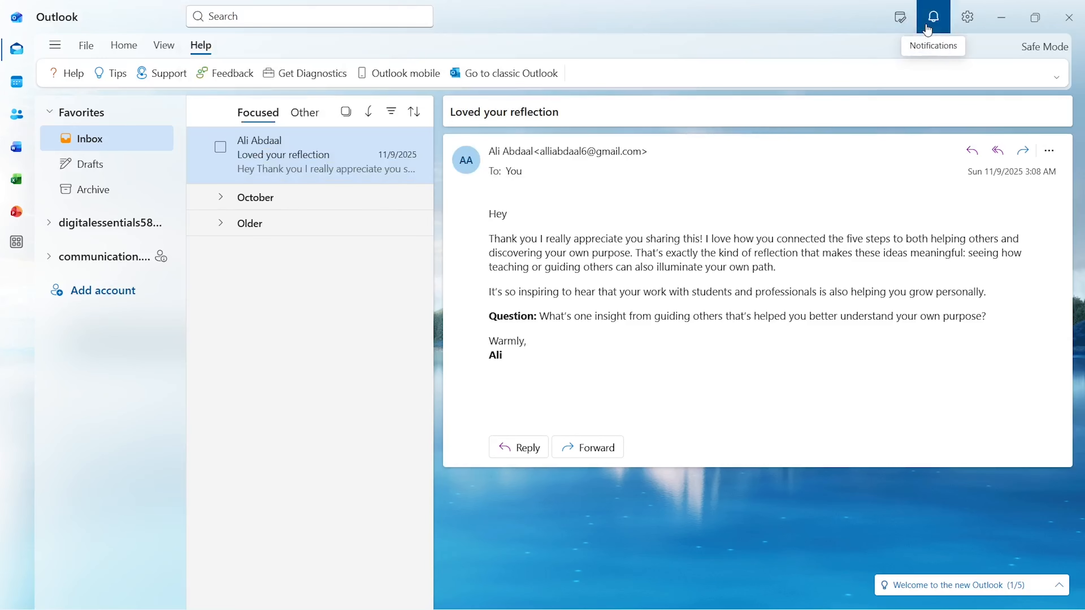
# Step: Set the General > Appearance theme to Dark, save it, and close Settings
pyautogui.click(968, 17)
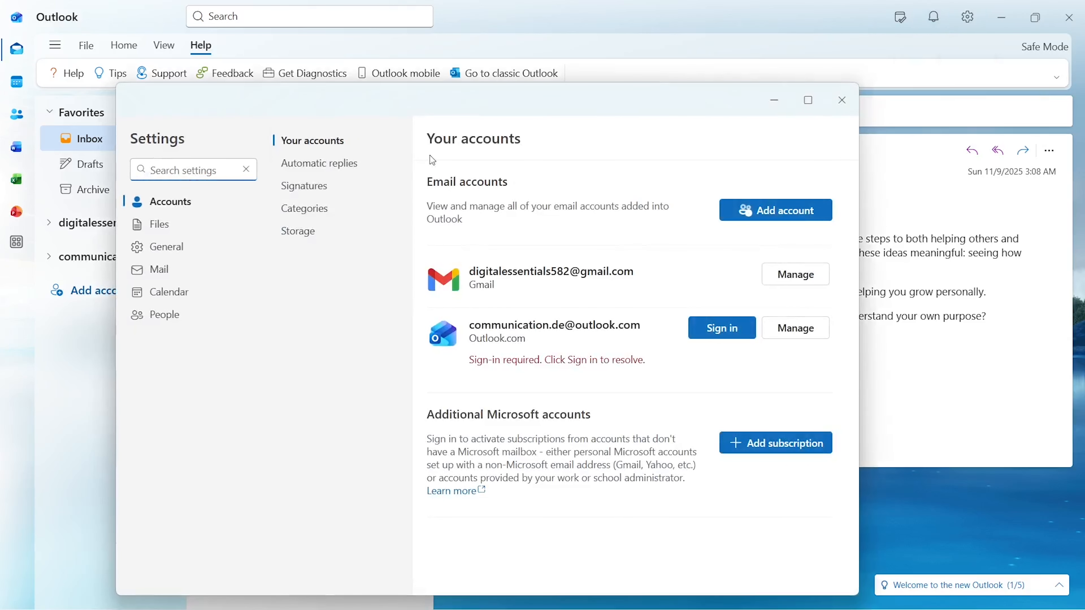
pyautogui.click(171, 248)
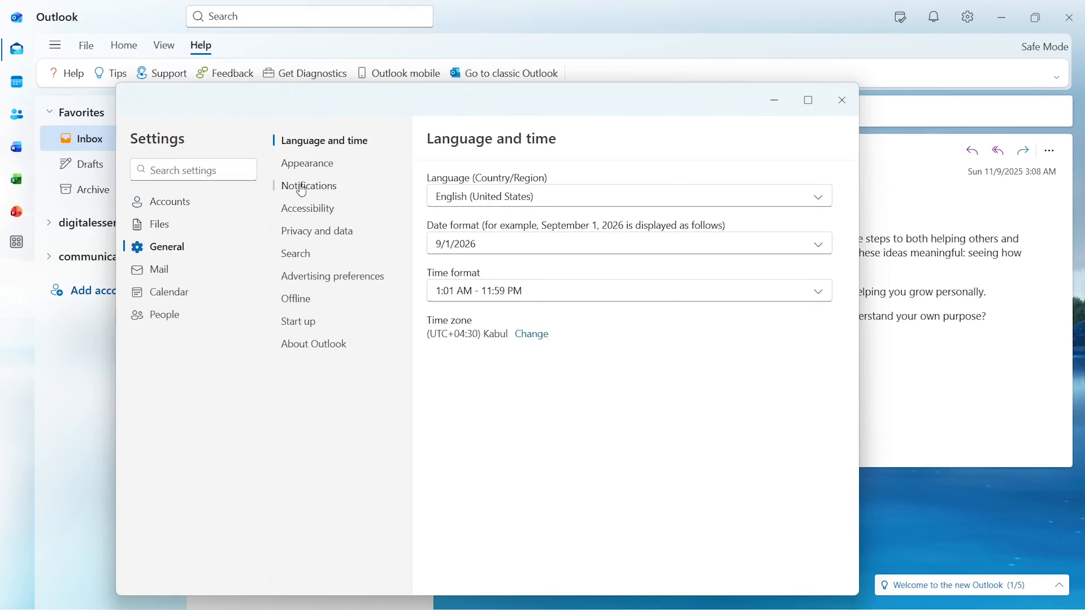
pyautogui.click(304, 171)
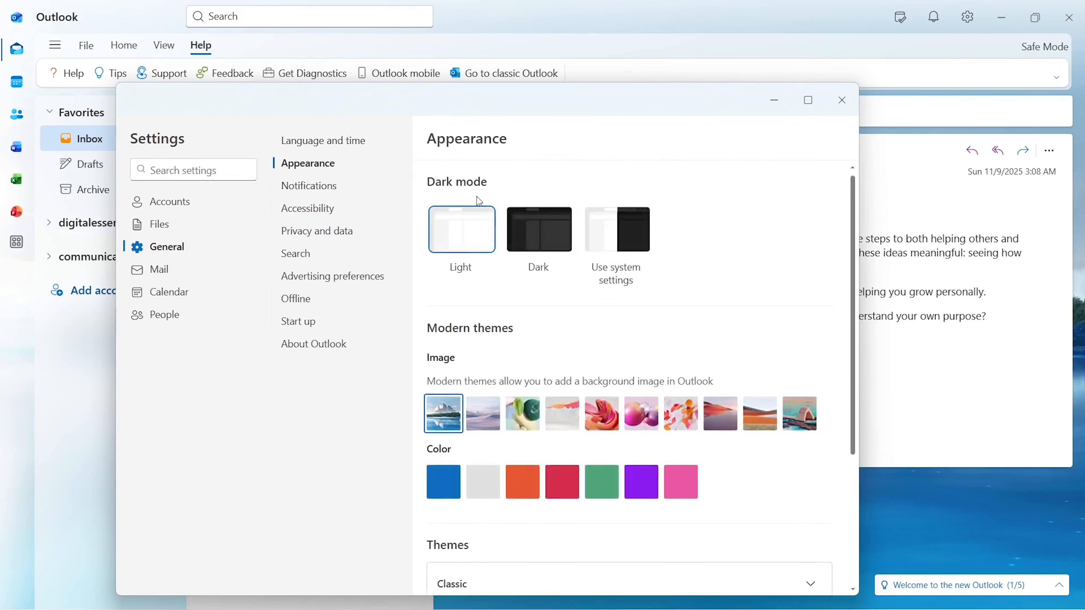
pyautogui.click(550, 238)
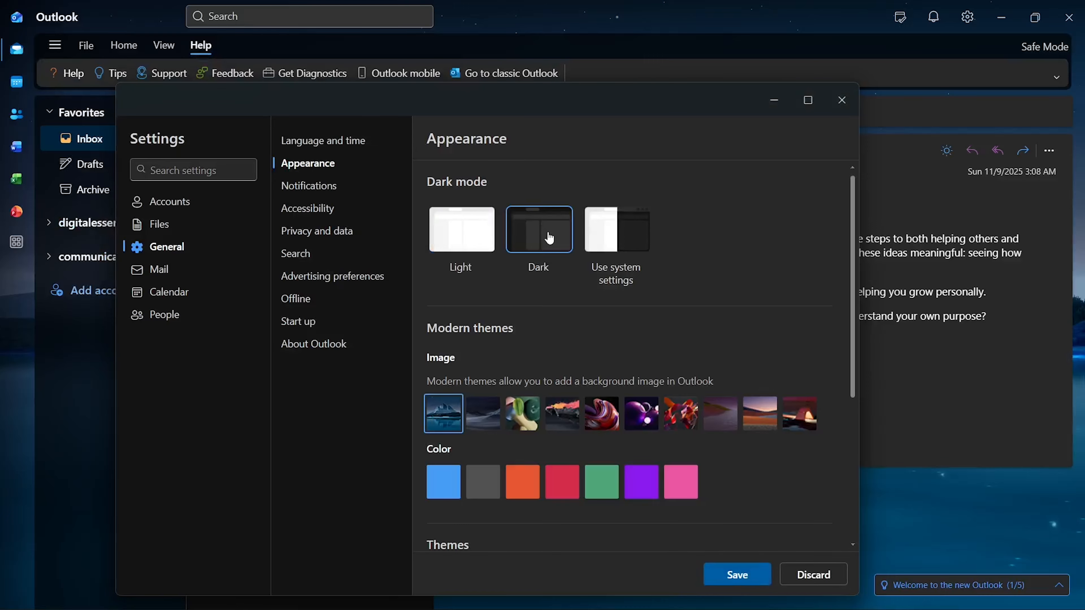
pyautogui.click(735, 577)
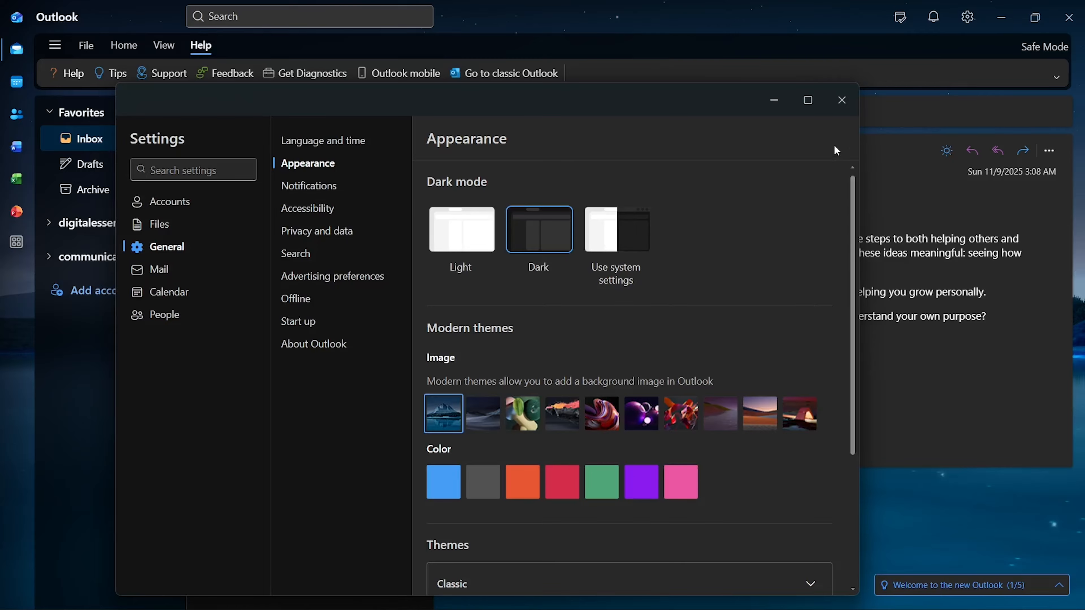
pyautogui.click(848, 109)
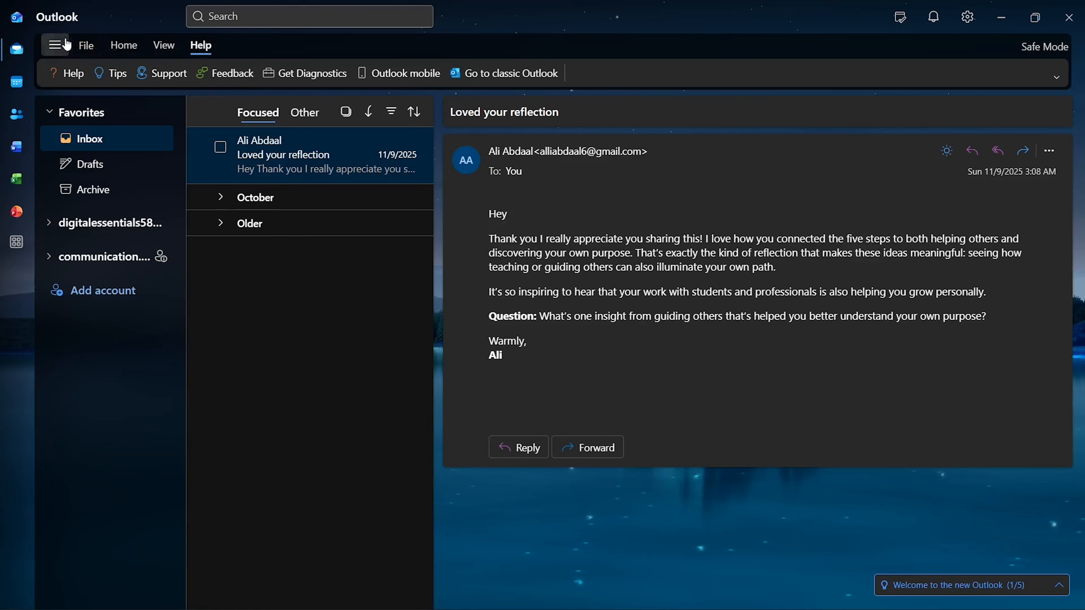
# Step: Toggle the folder pane, then open and cancel the File options menu
pyautogui.click(55, 44)
pyautogui.click(55, 44)
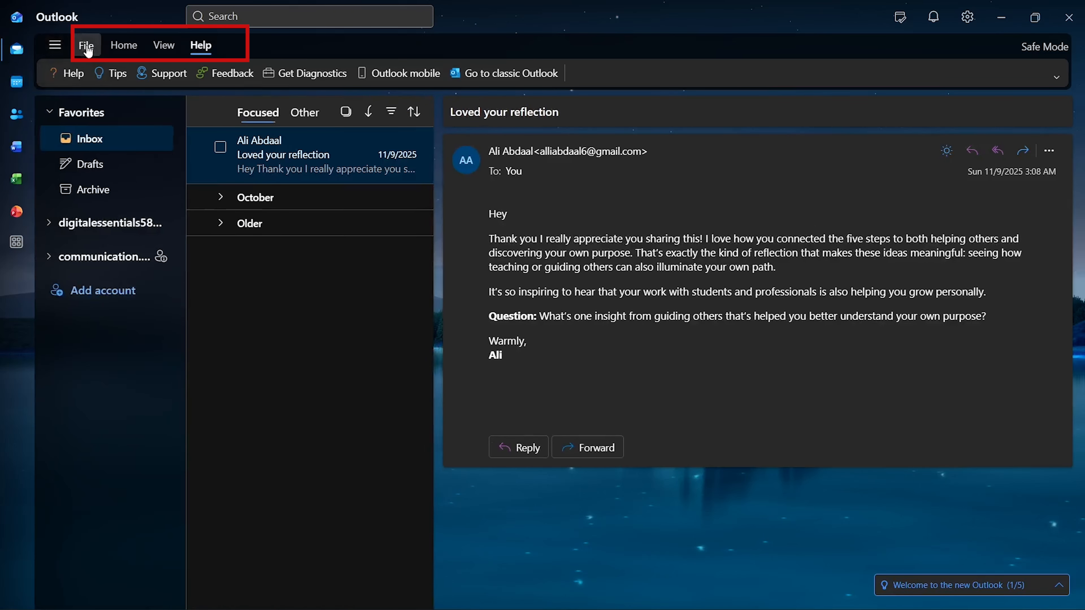
pyautogui.click(87, 46)
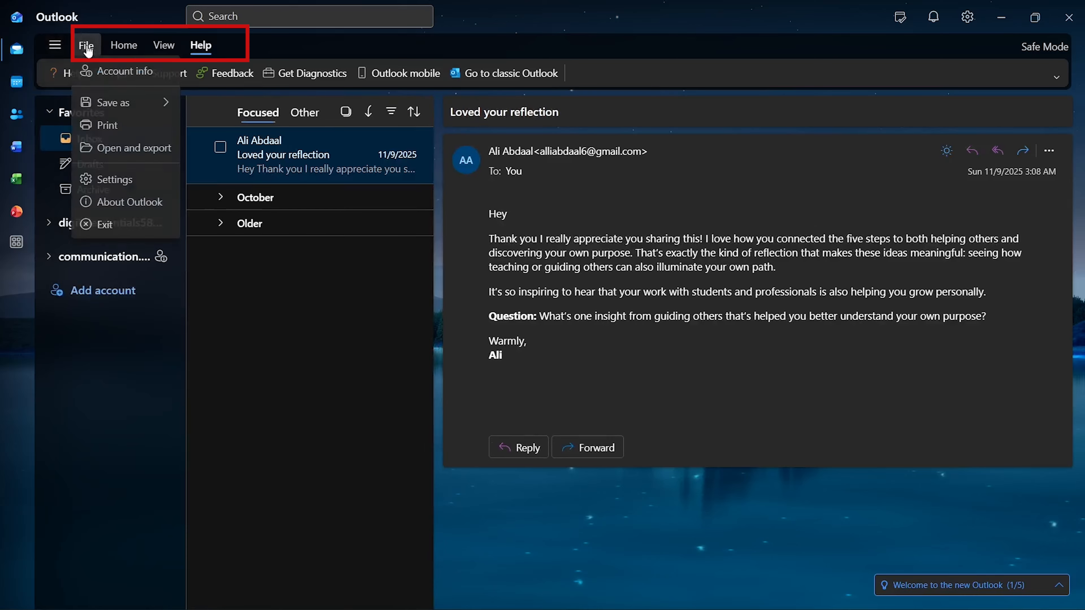
pyautogui.press('Escape')
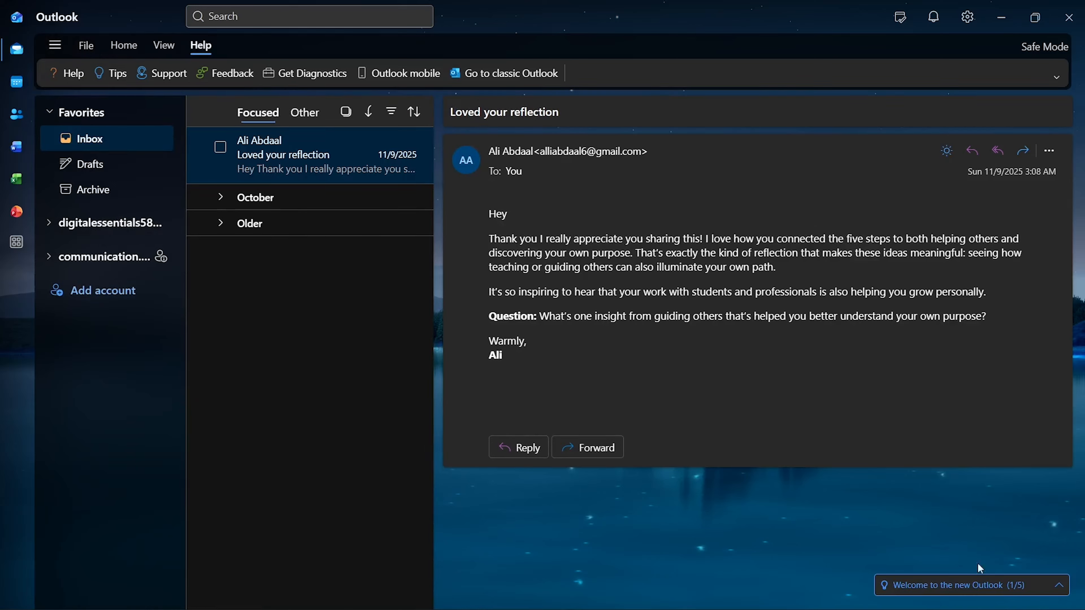
# Step: Step through every tip in the 'Welcome to the new Outlook' tour and finish it
pyautogui.click(1059, 584)
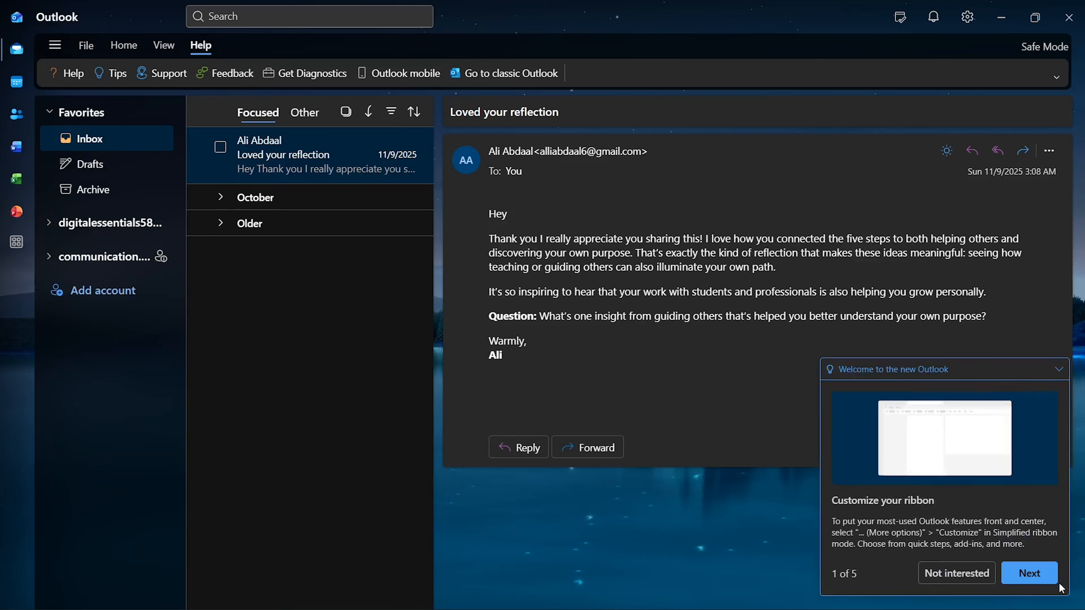
pyautogui.click(1034, 577)
pyautogui.click(1034, 574)
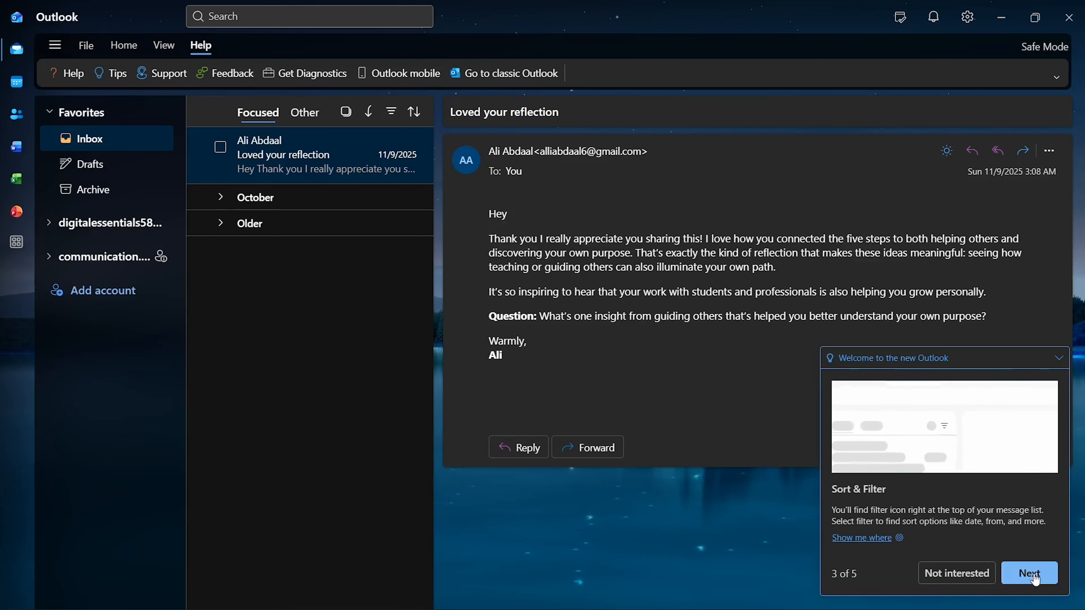
pyautogui.click(1034, 574)
pyautogui.click(1034, 575)
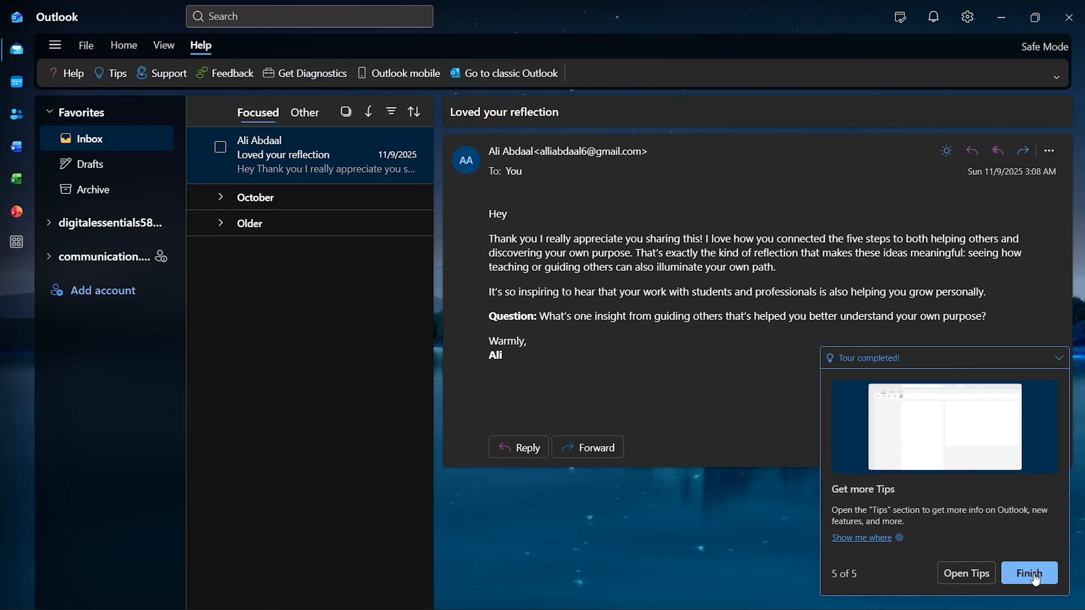
pyautogui.click(1034, 575)
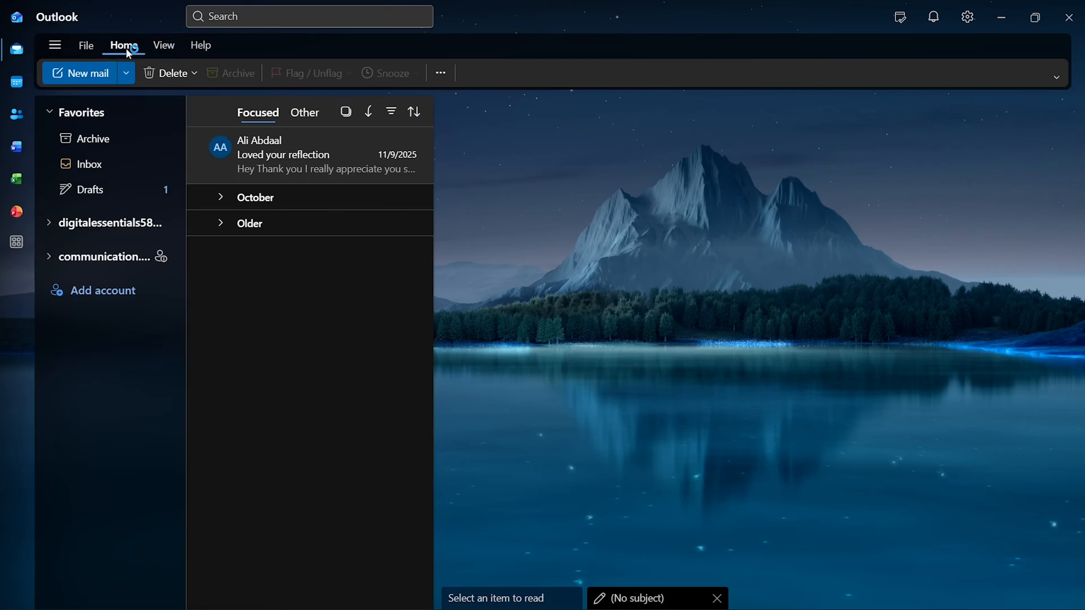
# Step: Start a new email addressed to the recipient's e-mail address, then visit the Cc, Bcc, body and subject fields
pyautogui.click(91, 83)
pyautogui.click(539, 150)
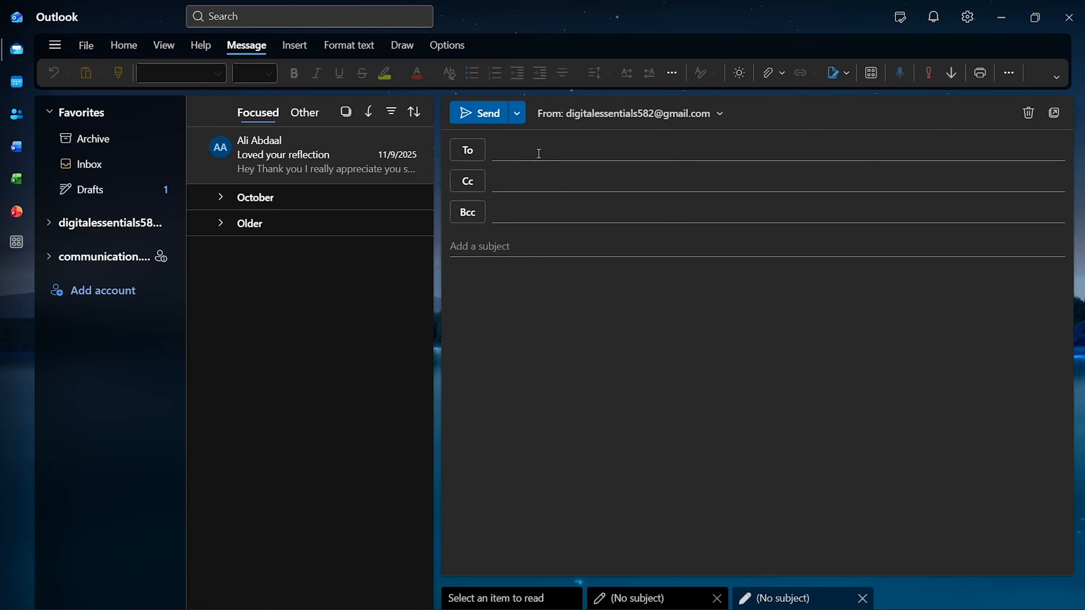
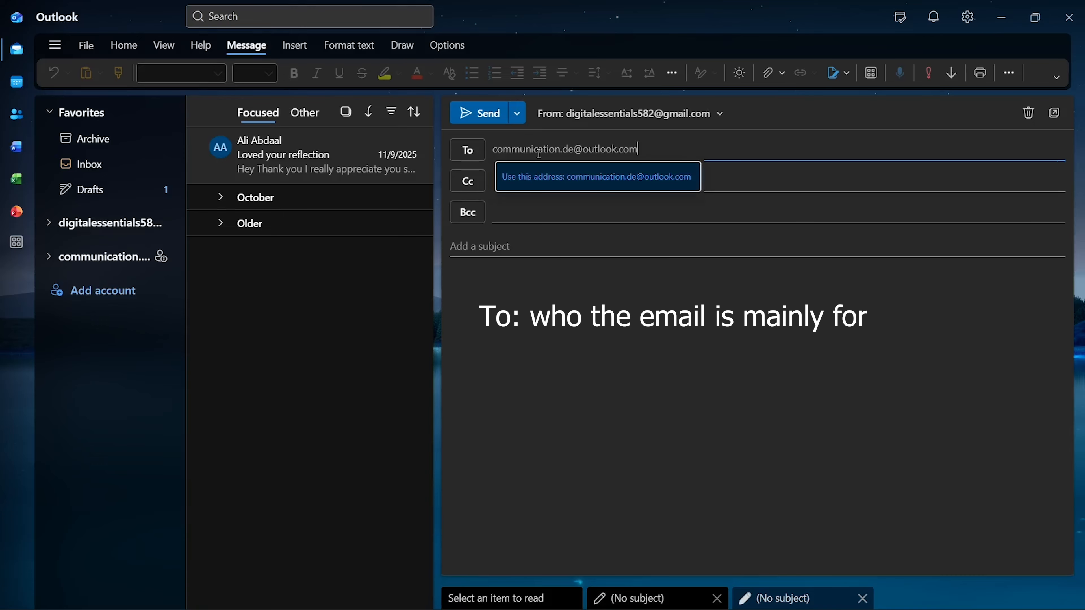
pyautogui.click(627, 182)
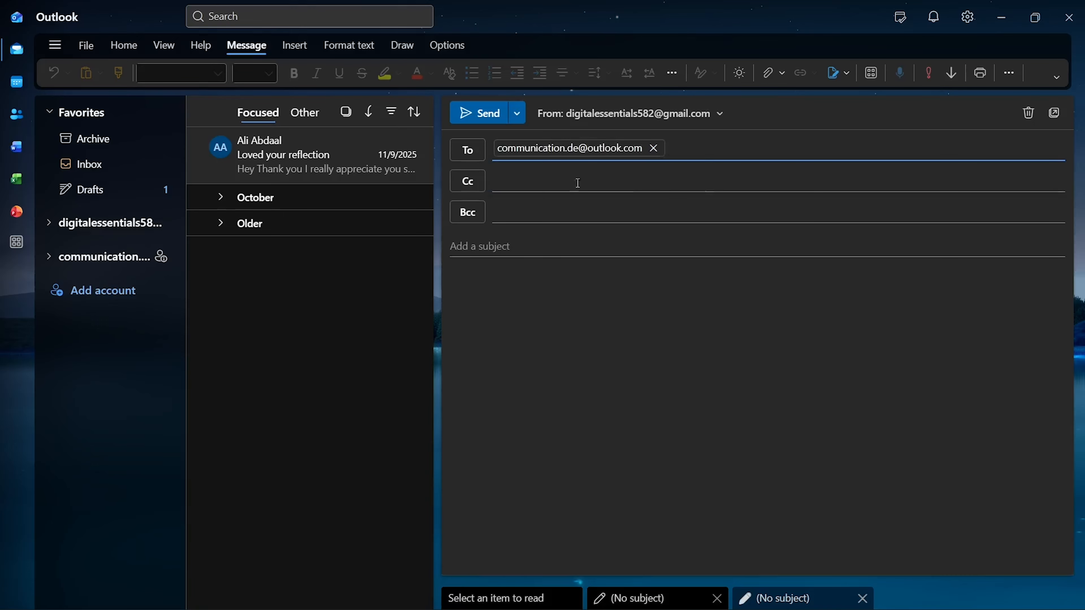
pyautogui.click(575, 185)
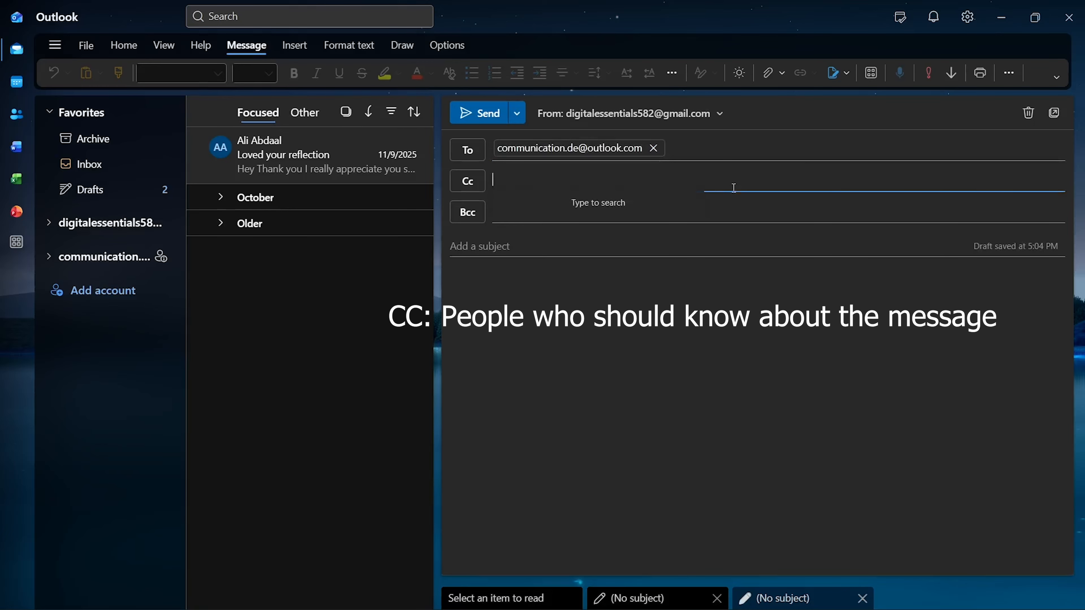
pyautogui.click(747, 206)
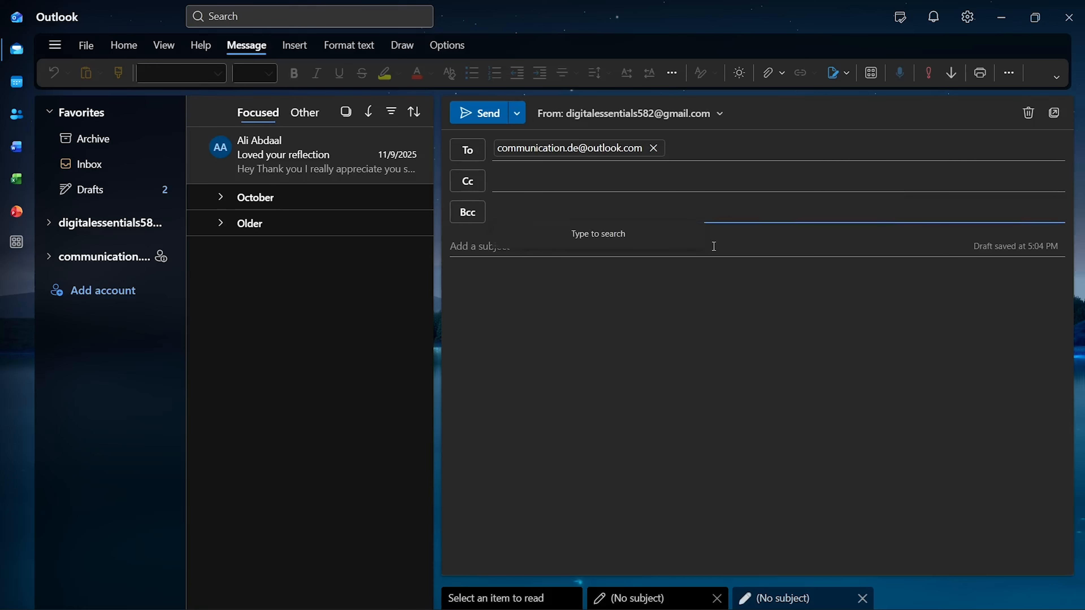
pyautogui.click(675, 296)
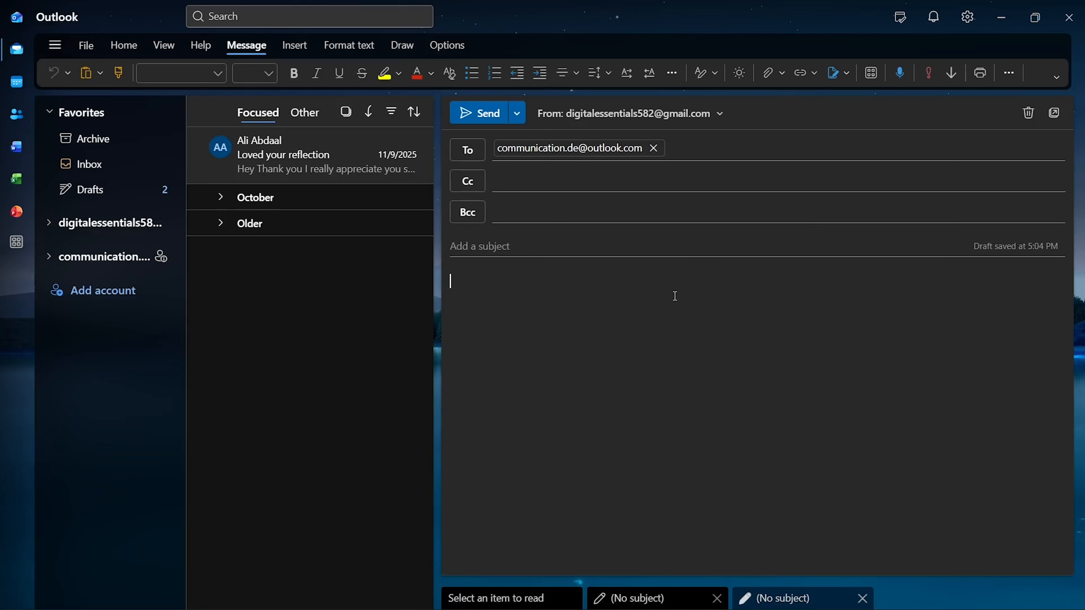
pyautogui.click(576, 244)
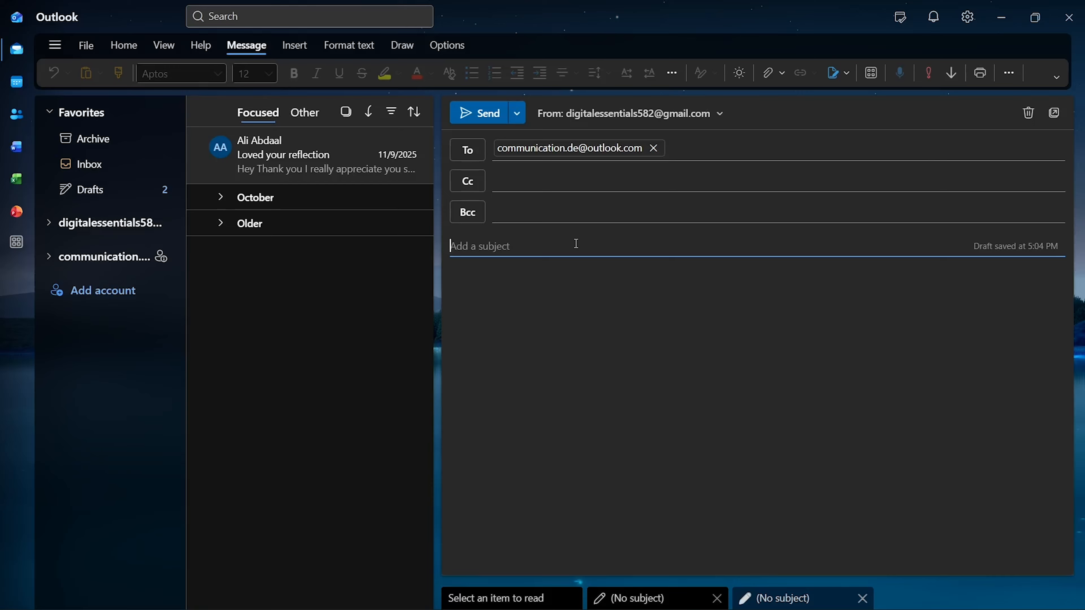
# Step: Enter the subject 'Document for Review - Project Update', fixing a typo
pyautogui.click(574, 253)
pyautogui.write('Docm')
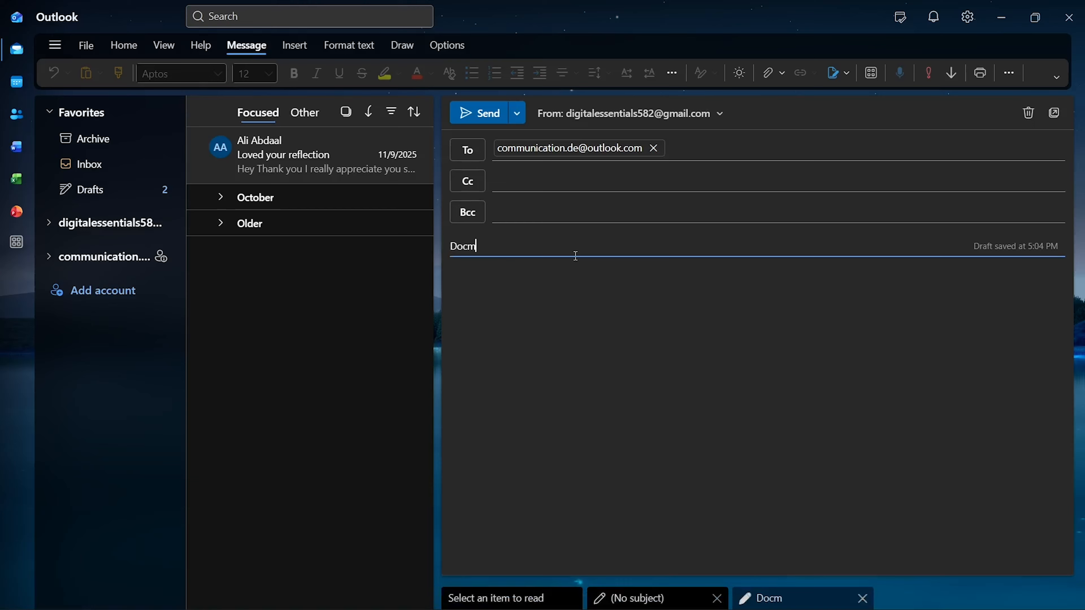
pyautogui.press('BackSpace')
pyautogui.write('ument for Review -')
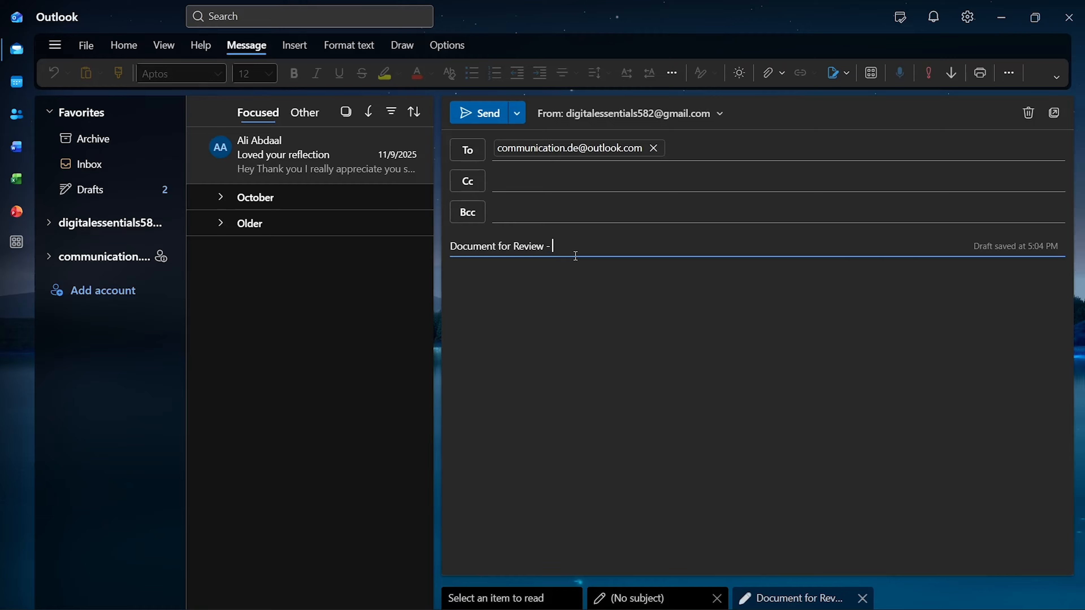
pyautogui.write(' Project Update')
# Step: Begin the body with 'Dear Sir,' and the line 'I hope you are doing well. Plea'
pyautogui.click(564, 295)
pyautogui.write('D')
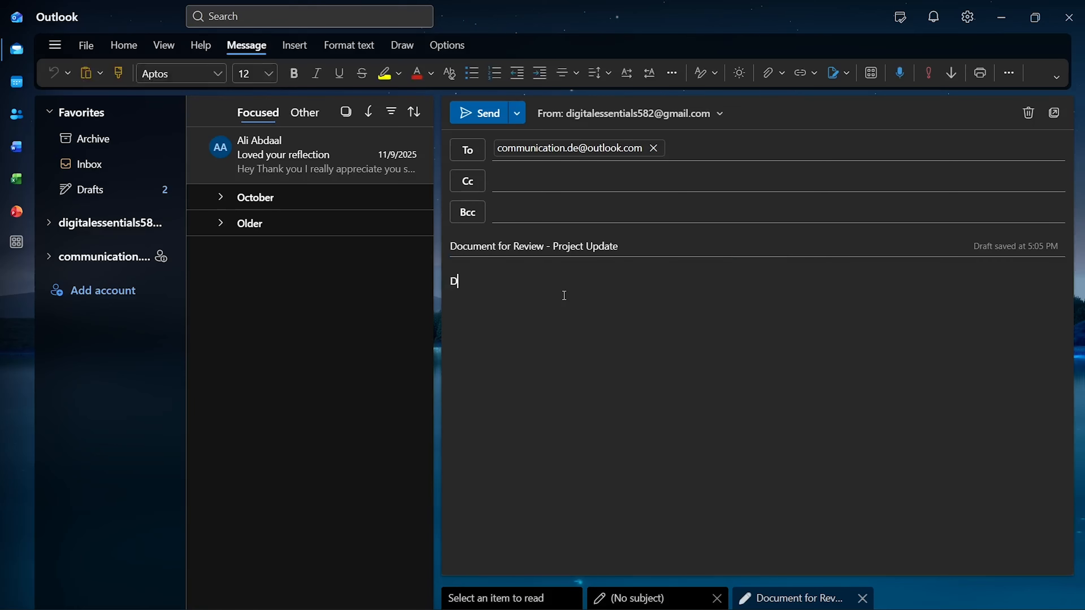
pyautogui.write('ear Sir,')
pyautogui.press('Return')
pyautogui.write('I hope you are doing well.')
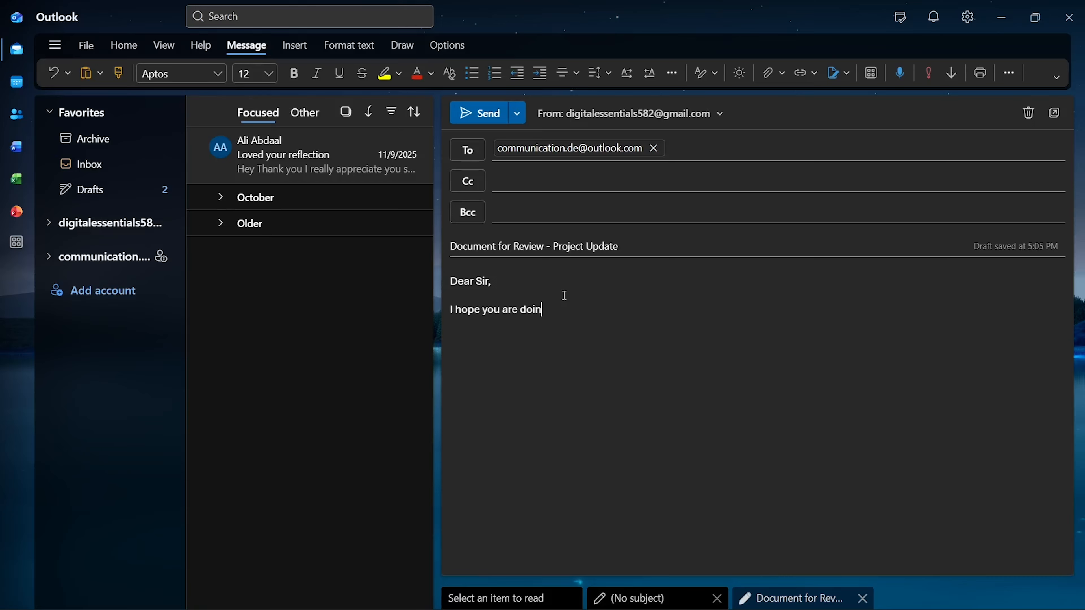
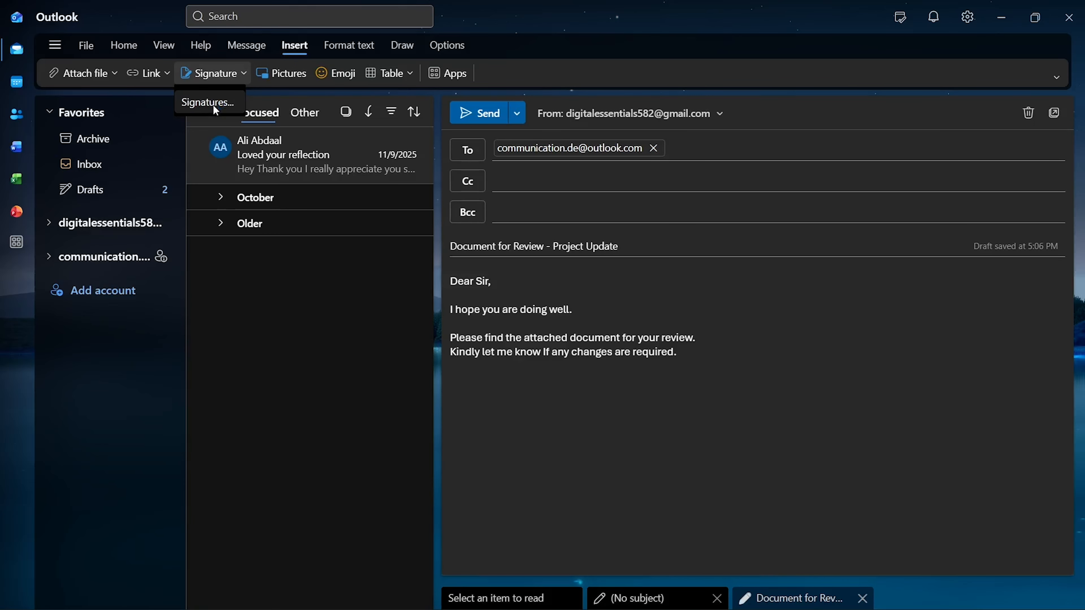
# Step: Create a new signature named 'Signature A'
pyautogui.click(213, 106)
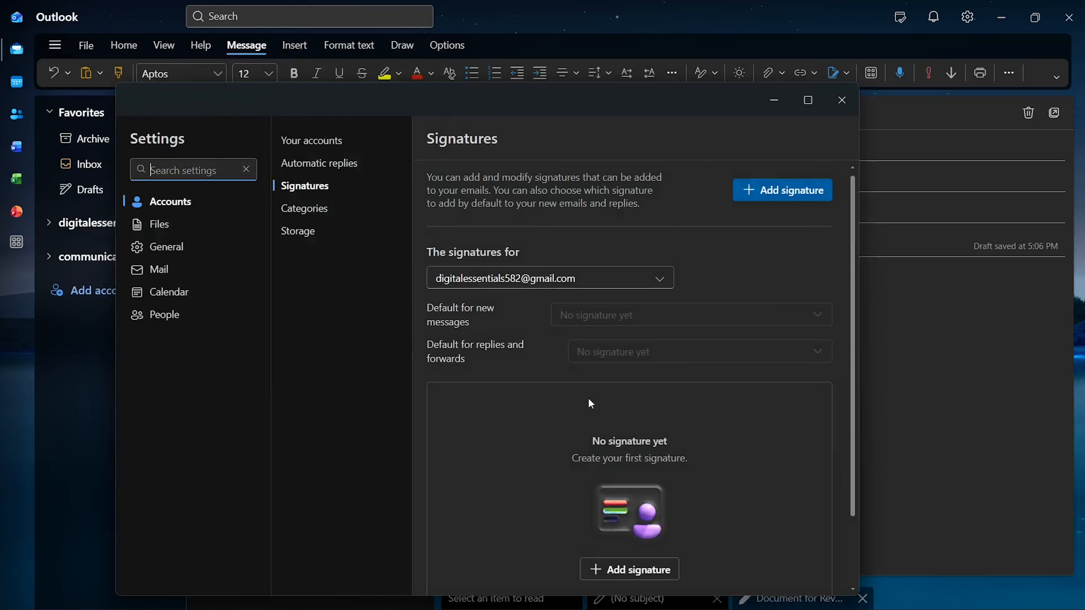
pyautogui.click(640, 573)
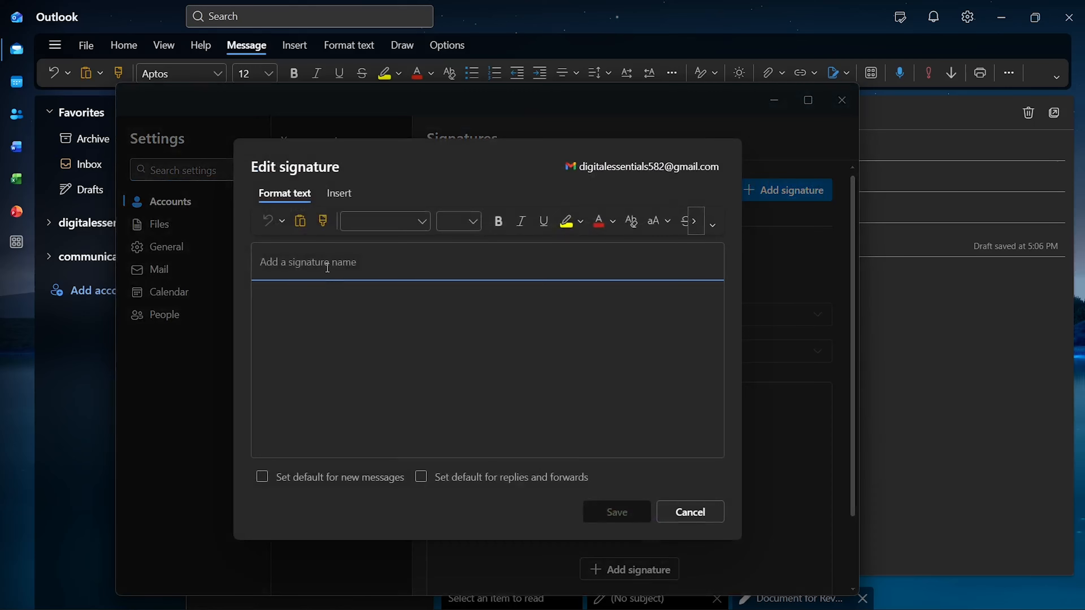
pyautogui.write('Signa')
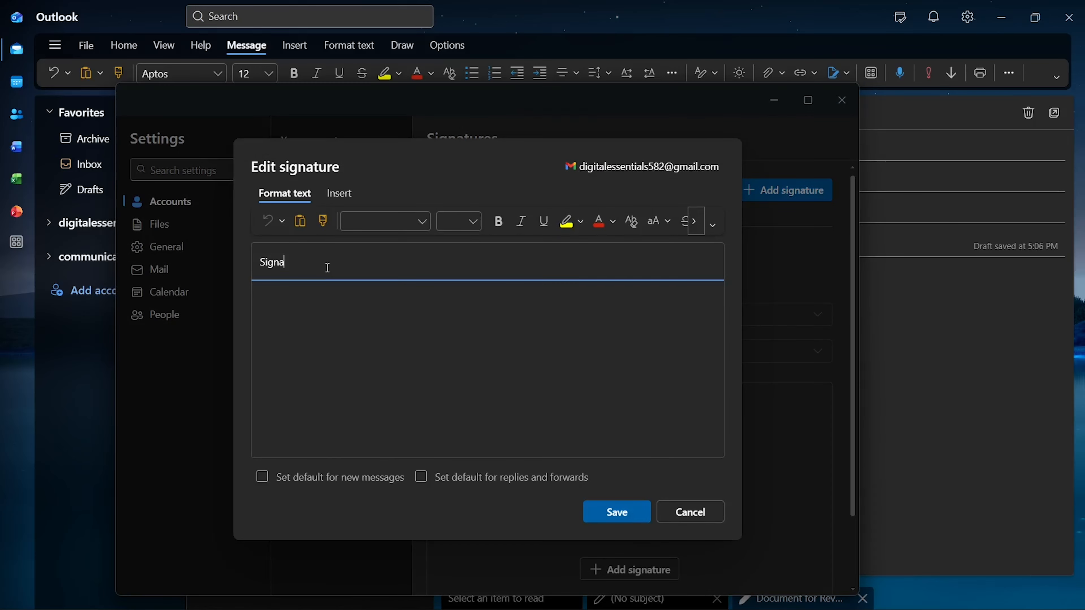
pyautogui.write('ture A')
# Step: Write the signature: 'Best regards', the sender's name, 'Educational Consultant', an Email line and a Phone line
pyautogui.click(291, 313)
pyautogui.write('Best reg')
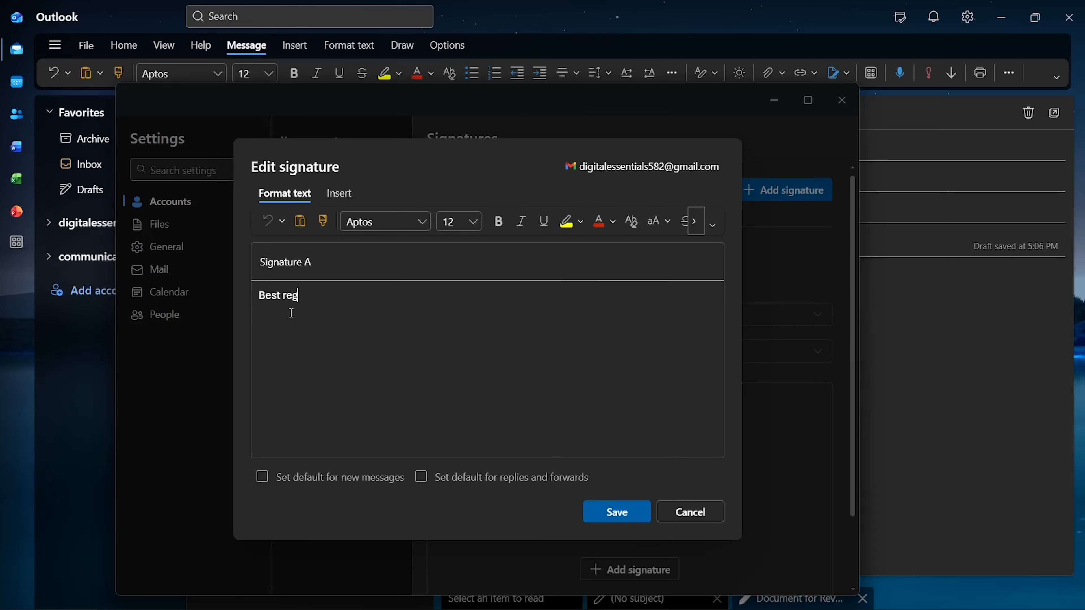
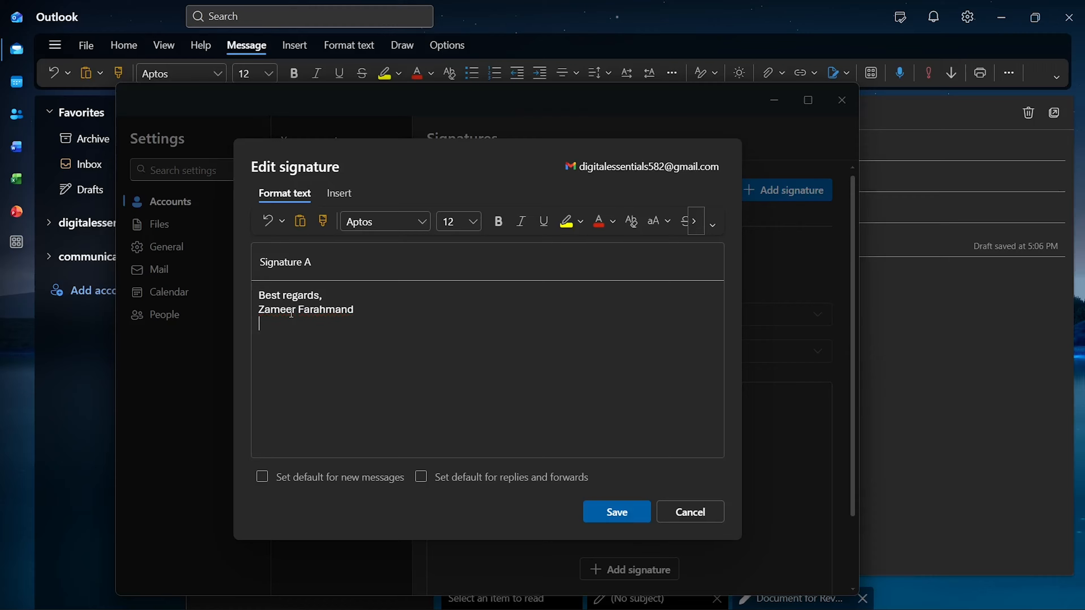
pyautogui.write('Educational Con')
pyautogui.write('slul')
pyautogui.press('BackSpace')
pyautogui.press('BackSpace')
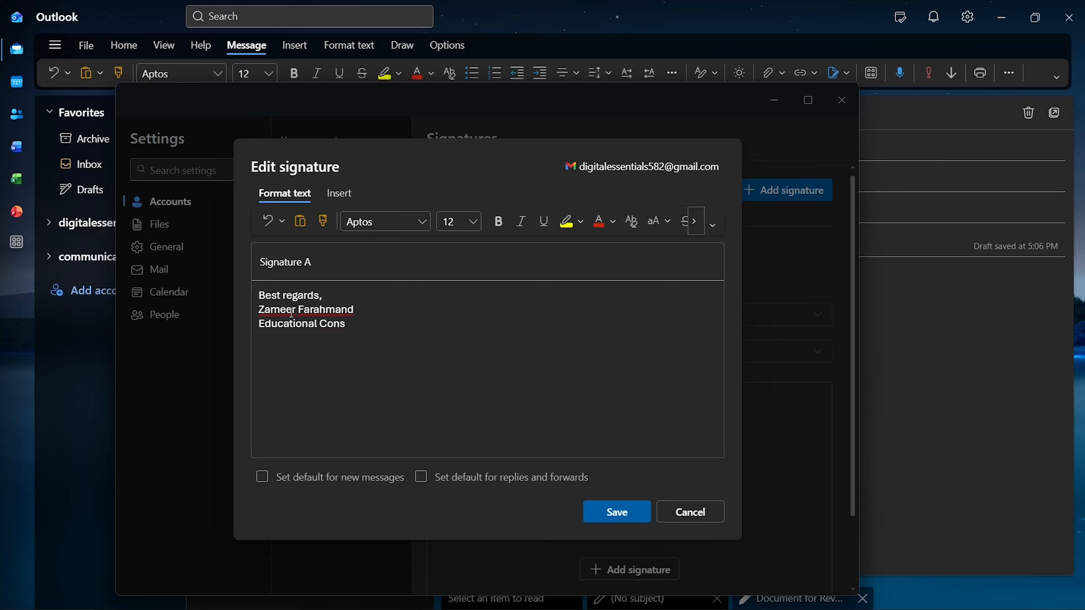
pyautogui.write('ultant')
pyautogui.press('Return')
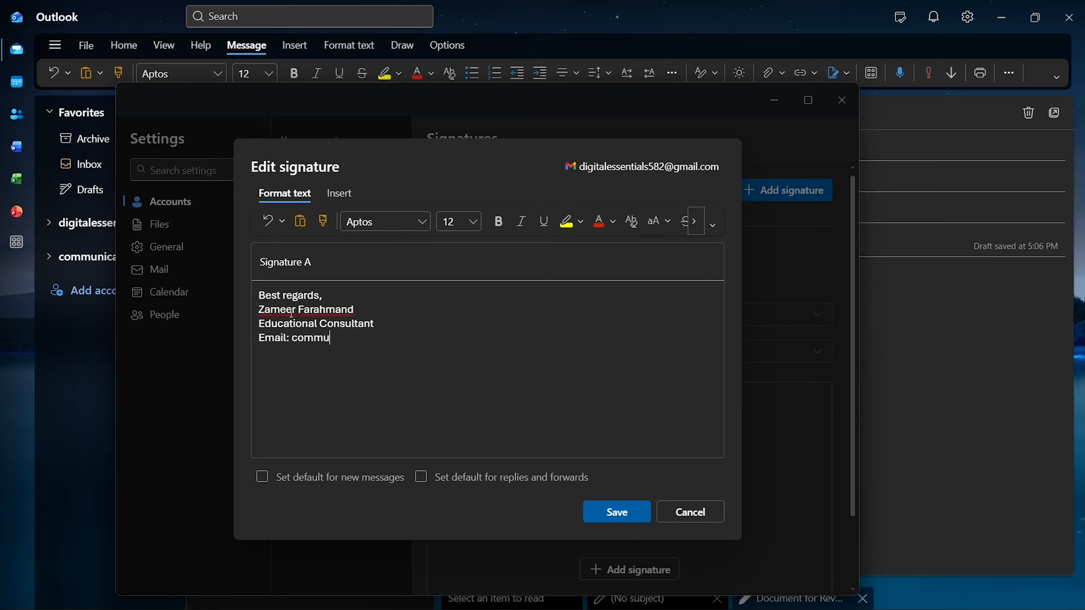
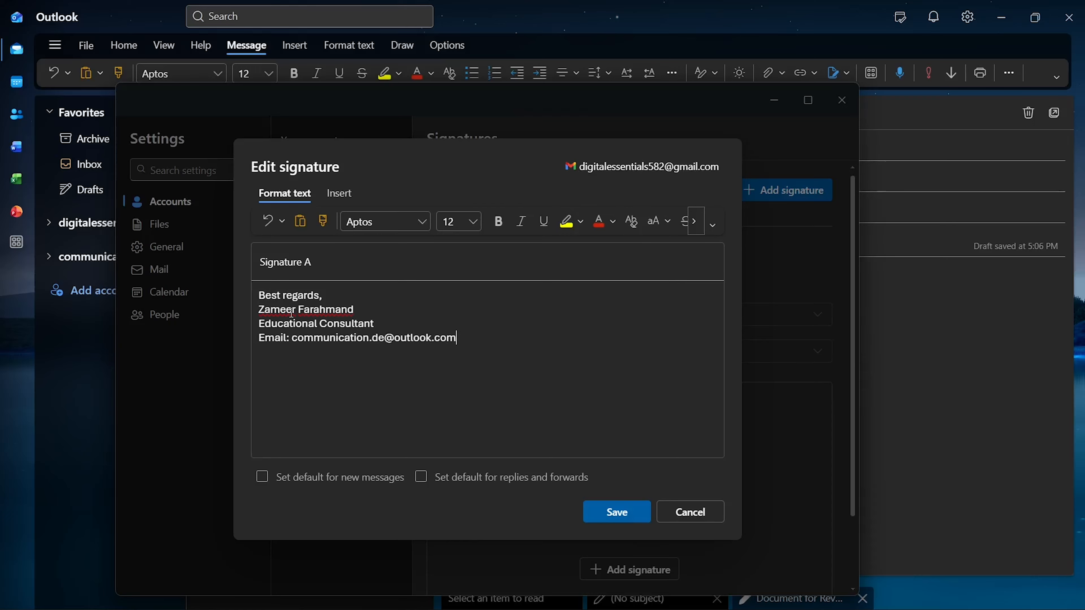
pyautogui.press('Return')
pyautogui.write('Phone: xxxxxxx')
# Step: Make Signature A the default for new messages only, leaving replies and forwards unsigned, and save it
pyautogui.click(275, 481)
pyautogui.click(443, 480)
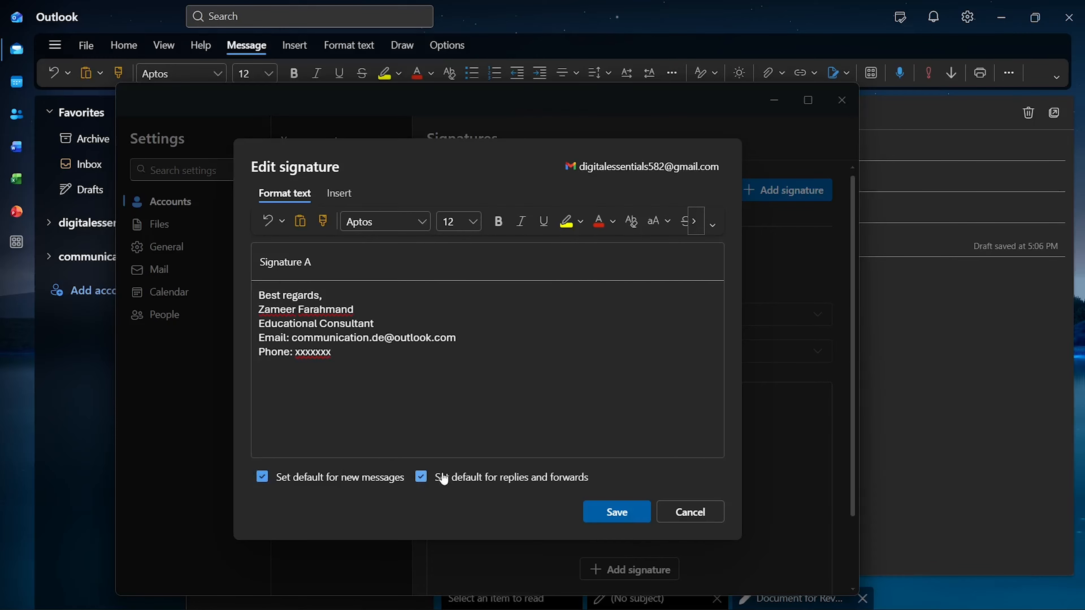
pyautogui.click(443, 480)
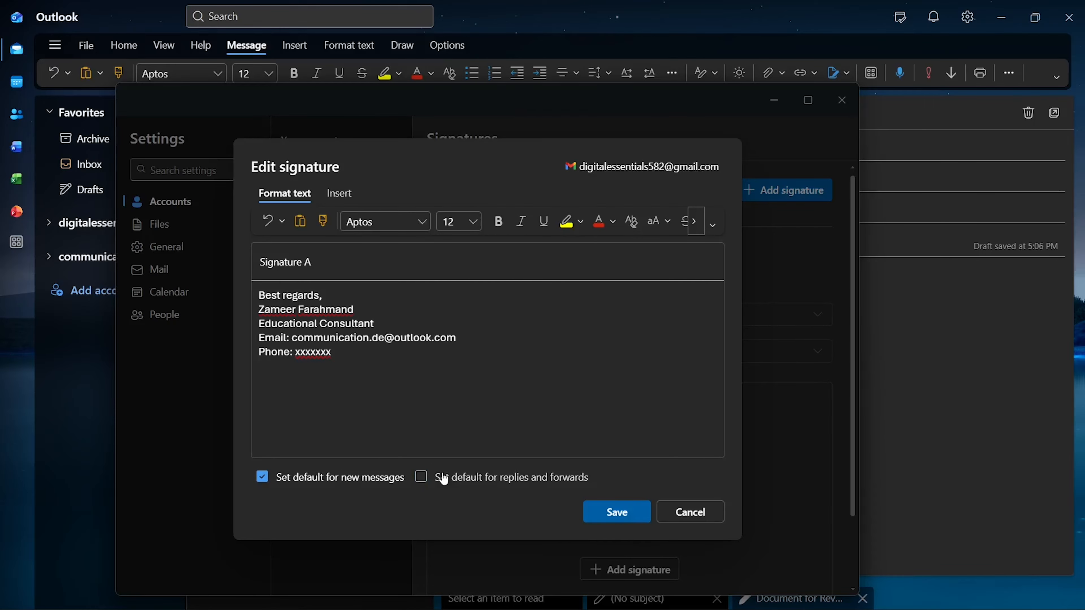
pyautogui.click(612, 519)
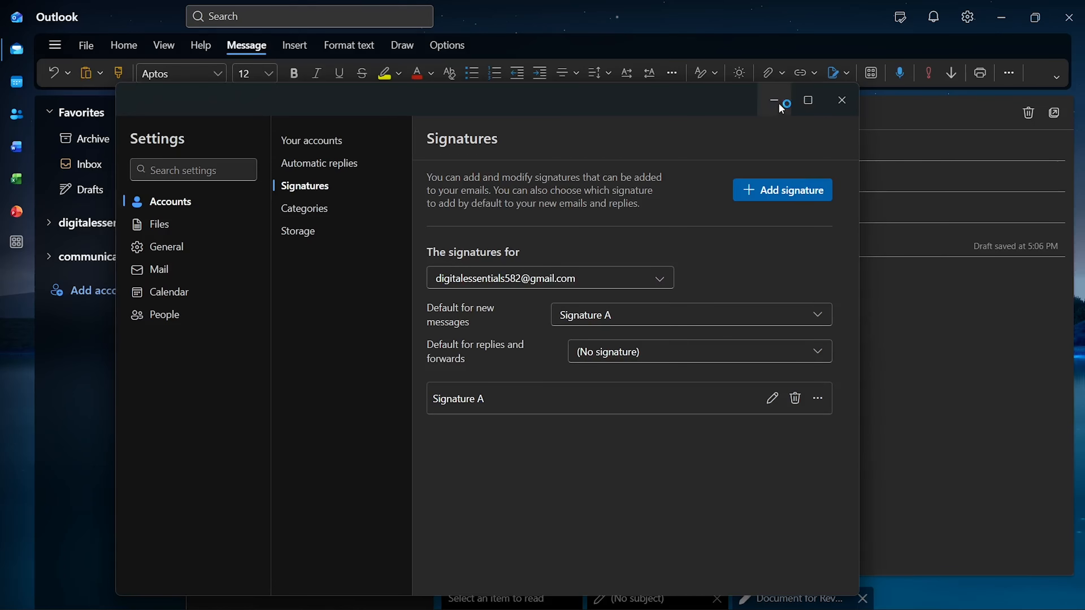
# Step: Insert the saved Signature A at the end of the 'Document for Review - Project Update' draft
pyautogui.click(842, 100)
pyautogui.click(288, 43)
pyautogui.click(216, 72)
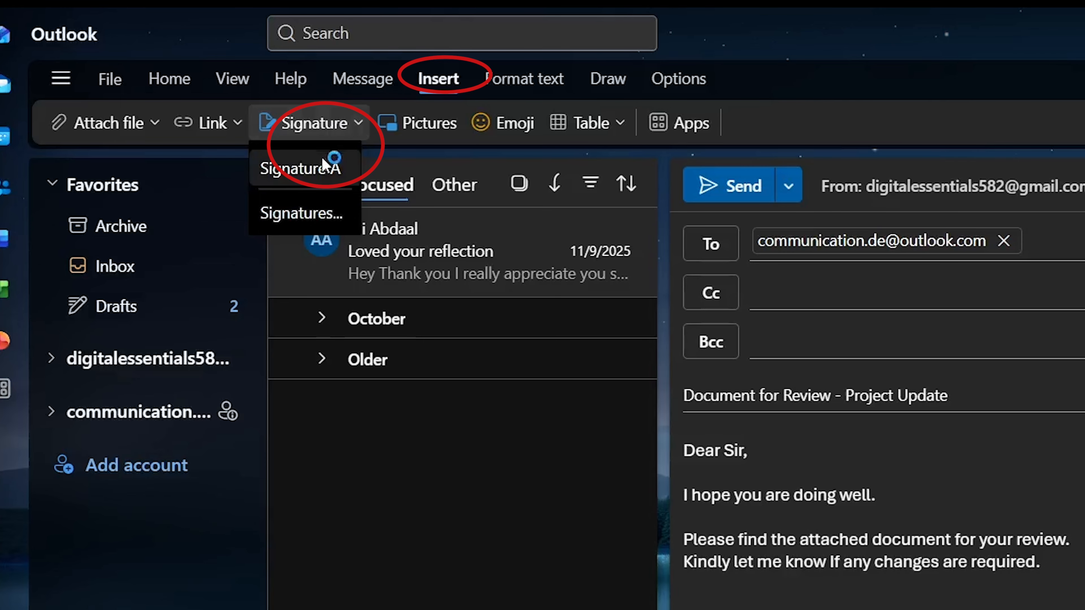
pyautogui.click(323, 165)
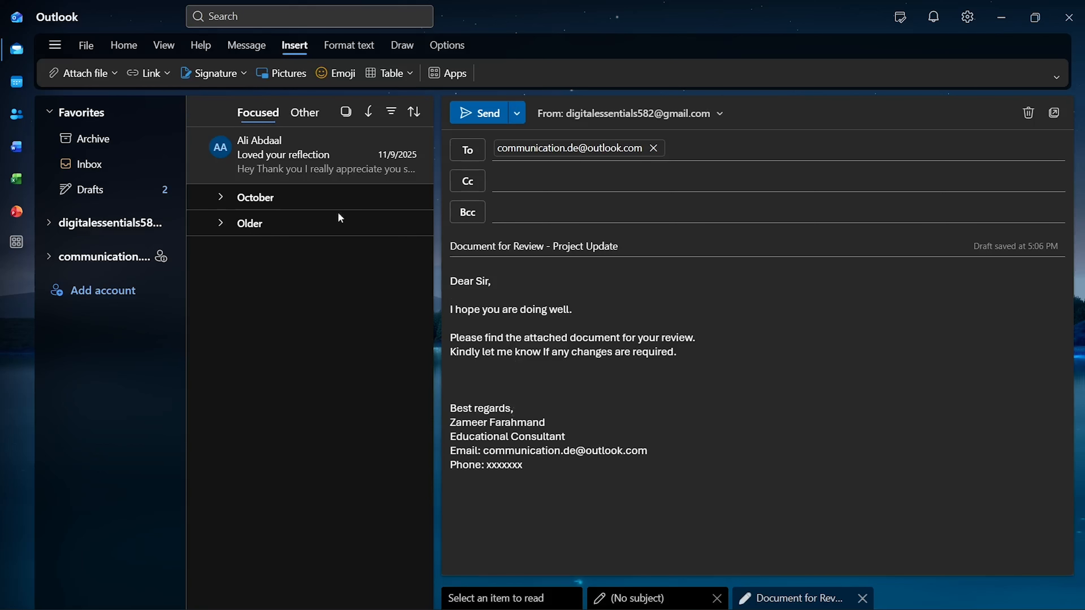
pyautogui.click(238, 52)
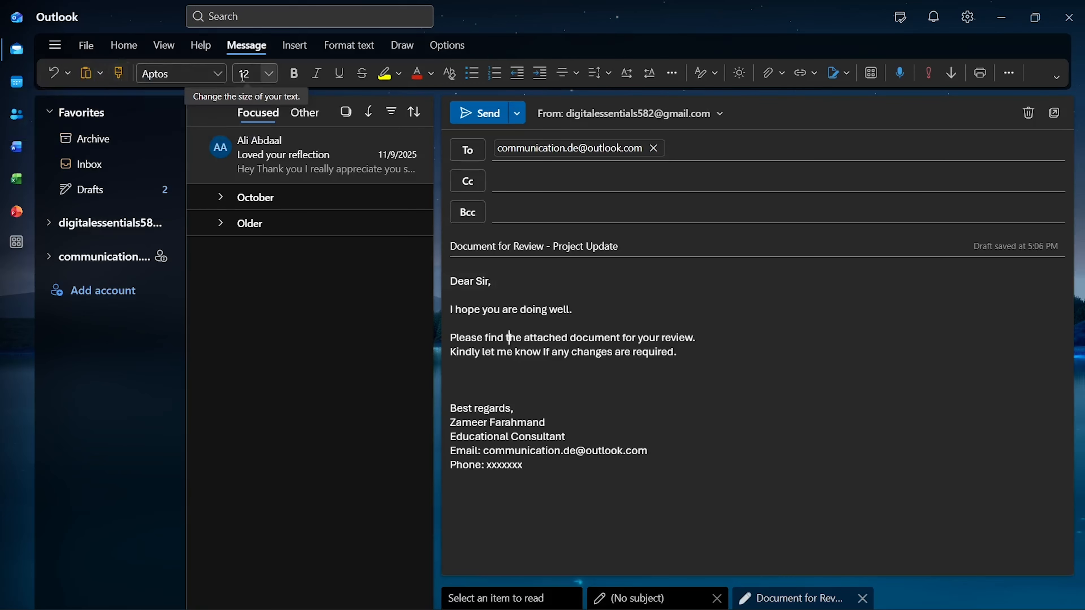
pyautogui.click(218, 79)
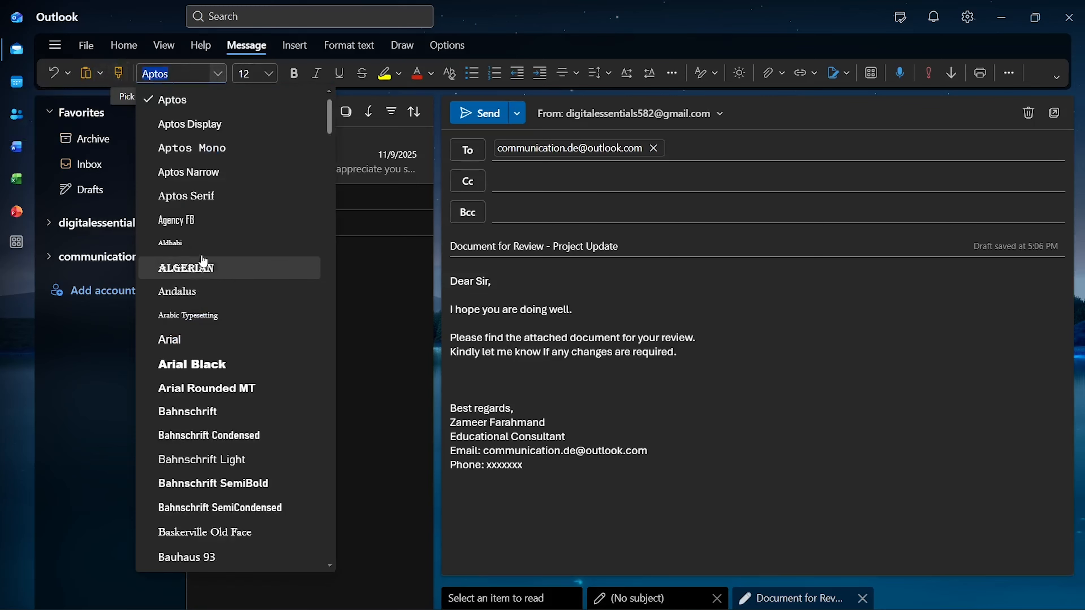
pyautogui.click(663, 352)
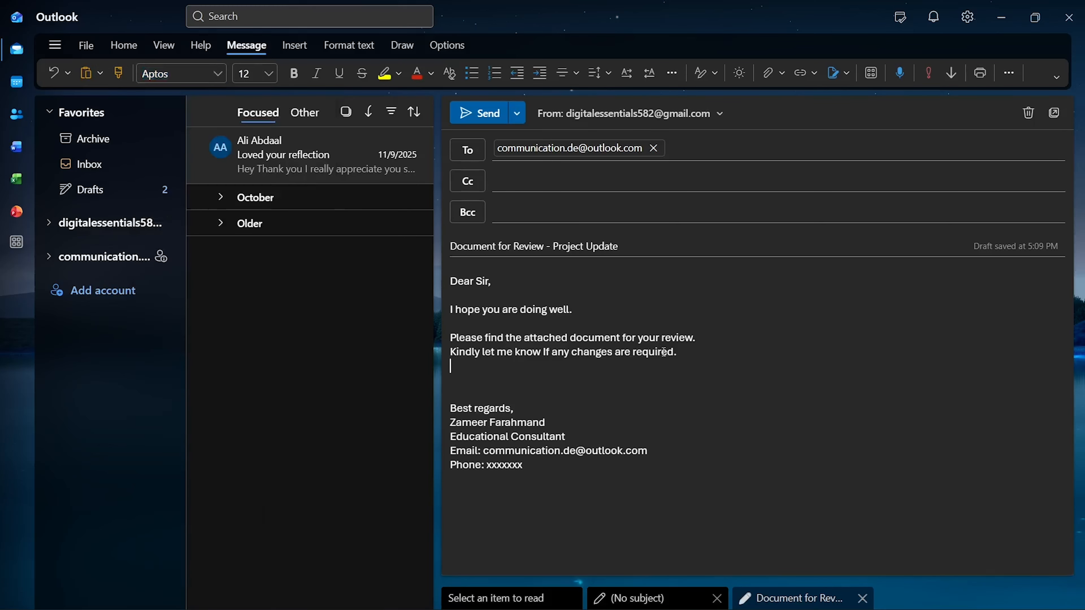
pyautogui.moveTo(677, 353)
pyautogui.mouseDown()
pyautogui.moveTo(451, 337)
pyautogui.moveTo(446, 279)
pyautogui.mouseUp()
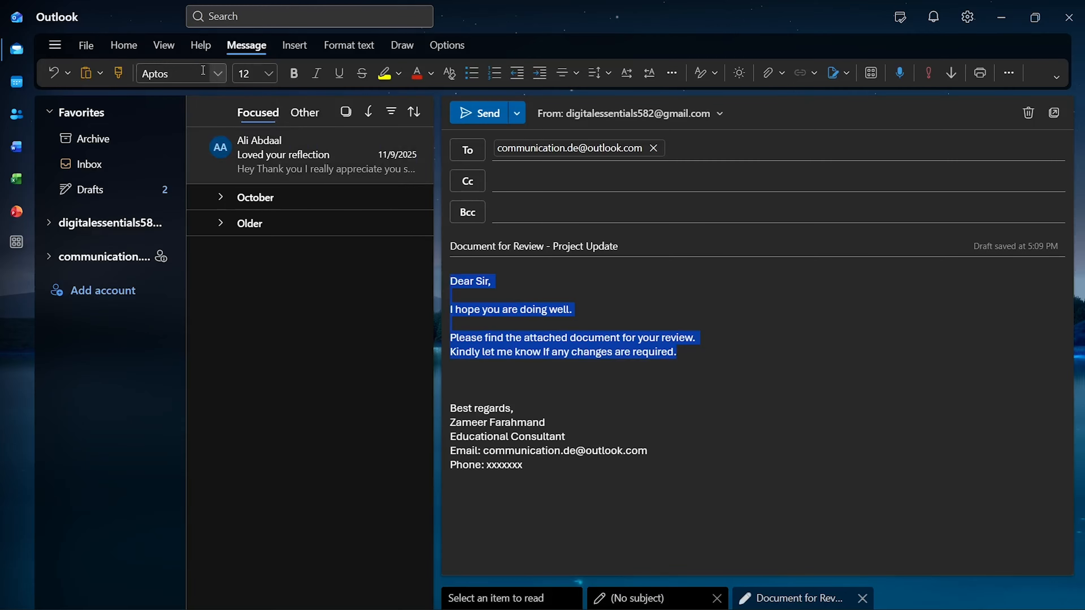
pyautogui.click(219, 73)
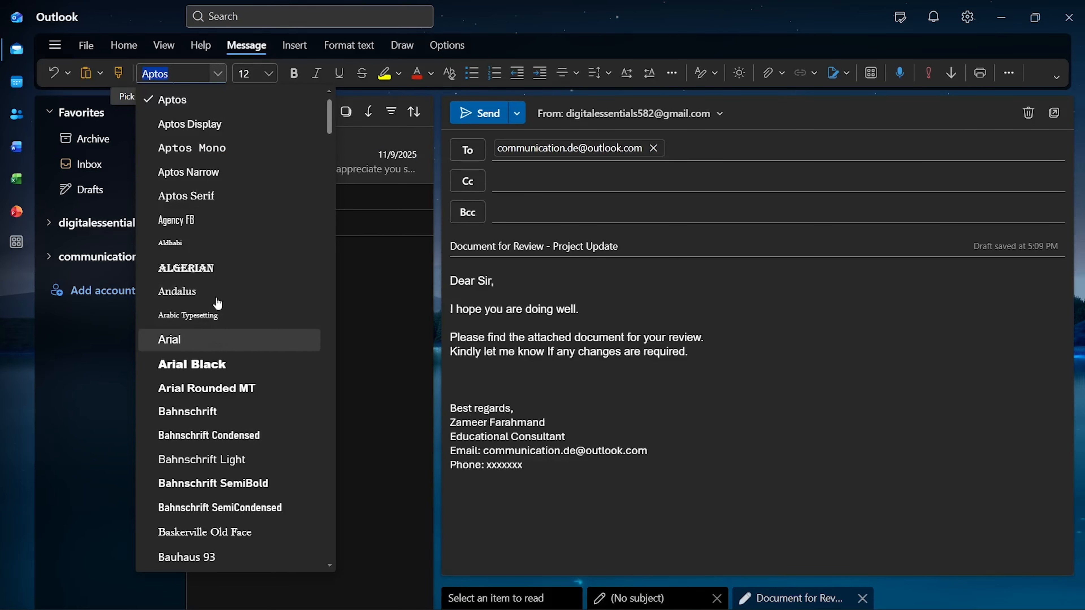
pyautogui.click(268, 75)
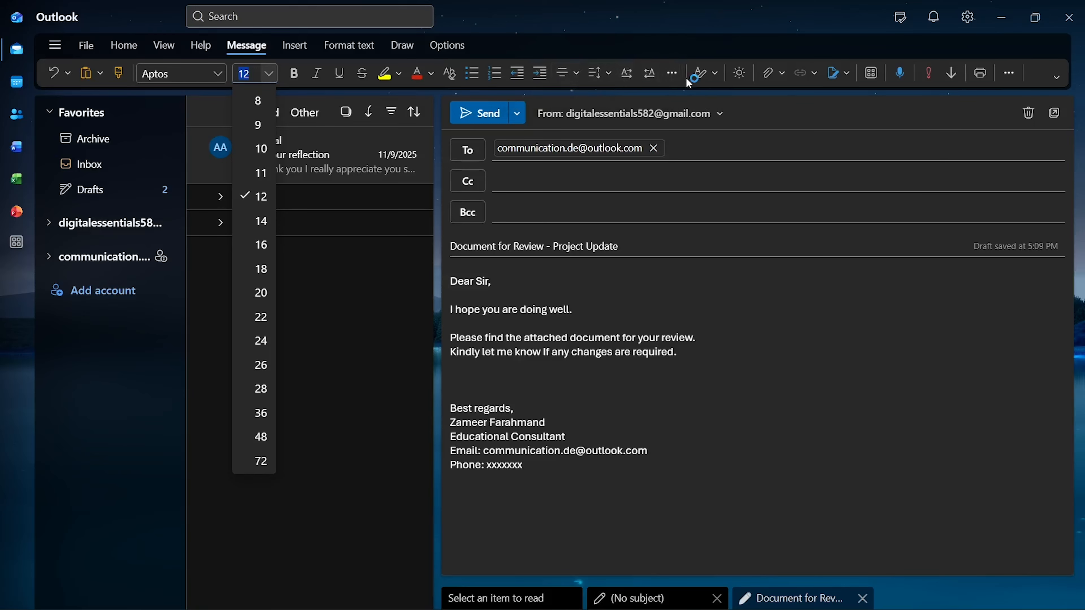
pyautogui.click(778, 81)
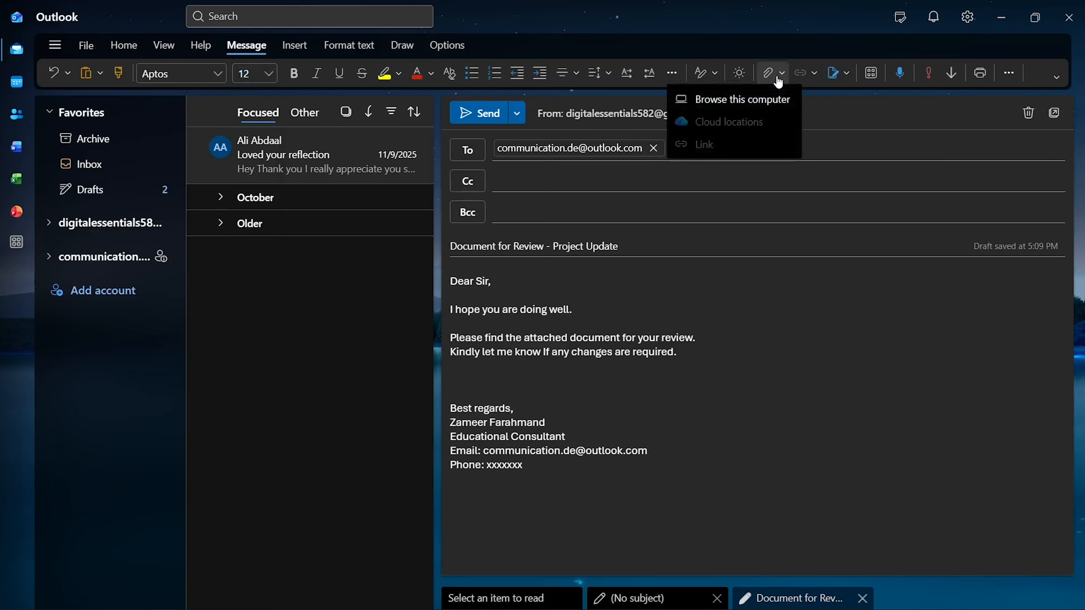
pyautogui.click(770, 103)
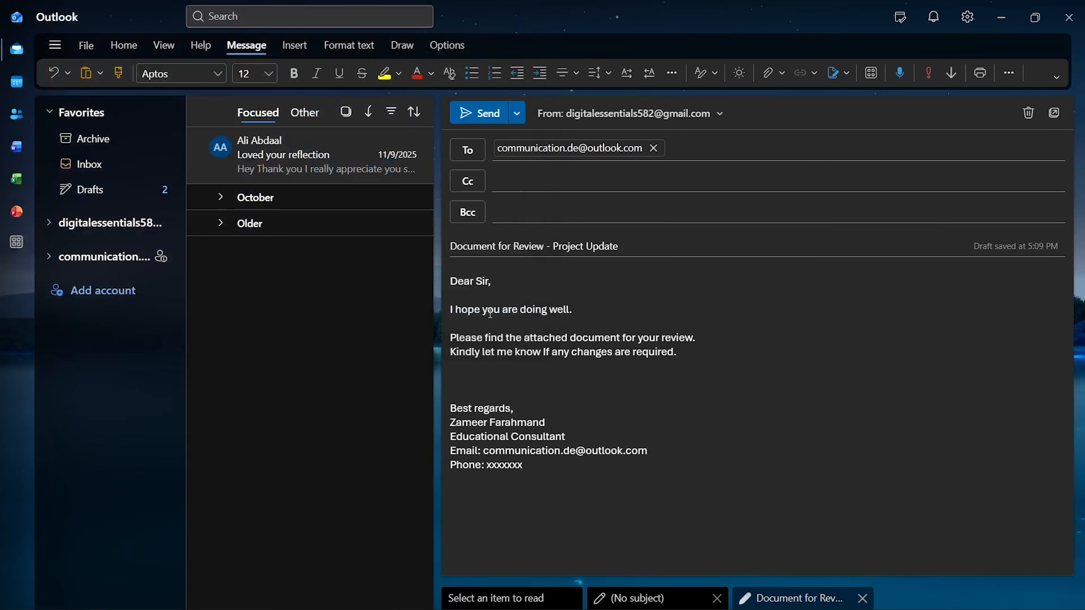
pyautogui.click(492, 314)
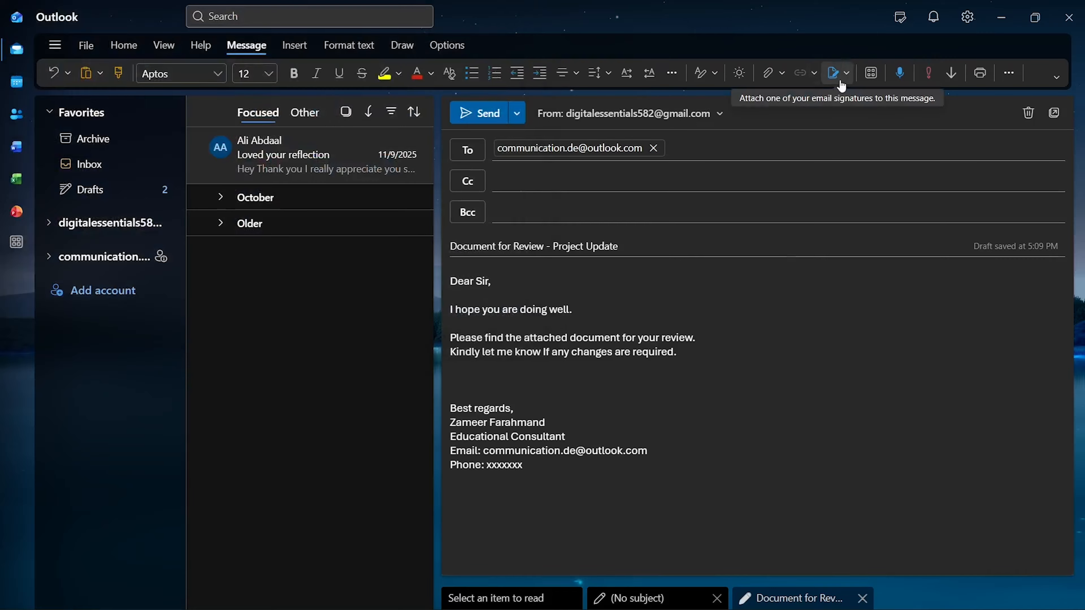
# Step: Send the email and create a new folder named 'Notion Team' in the mail account
pyautogui.click(491, 114)
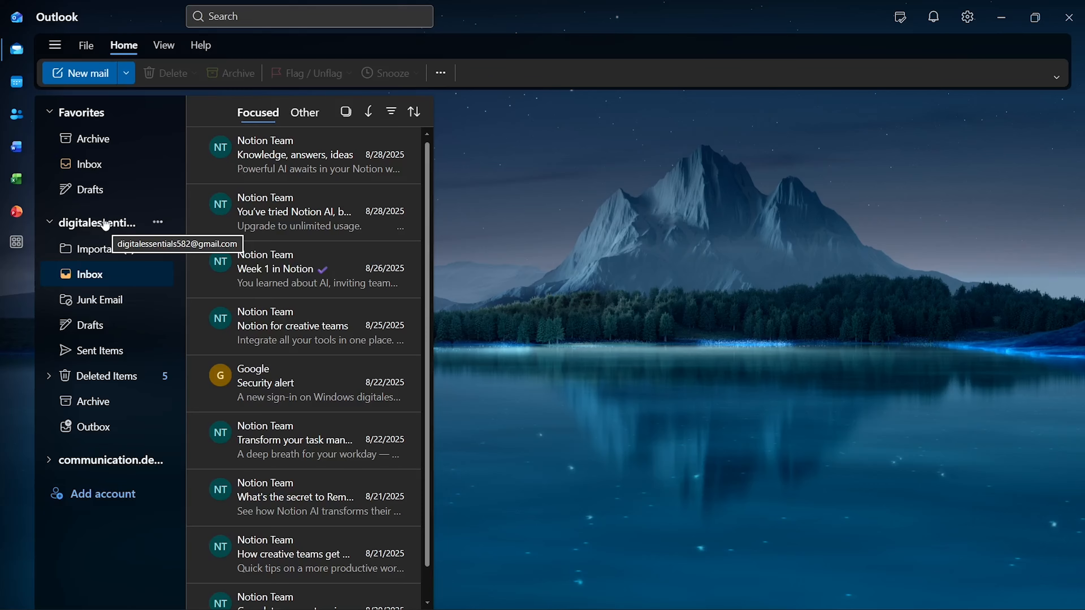
pyautogui.click(157, 221)
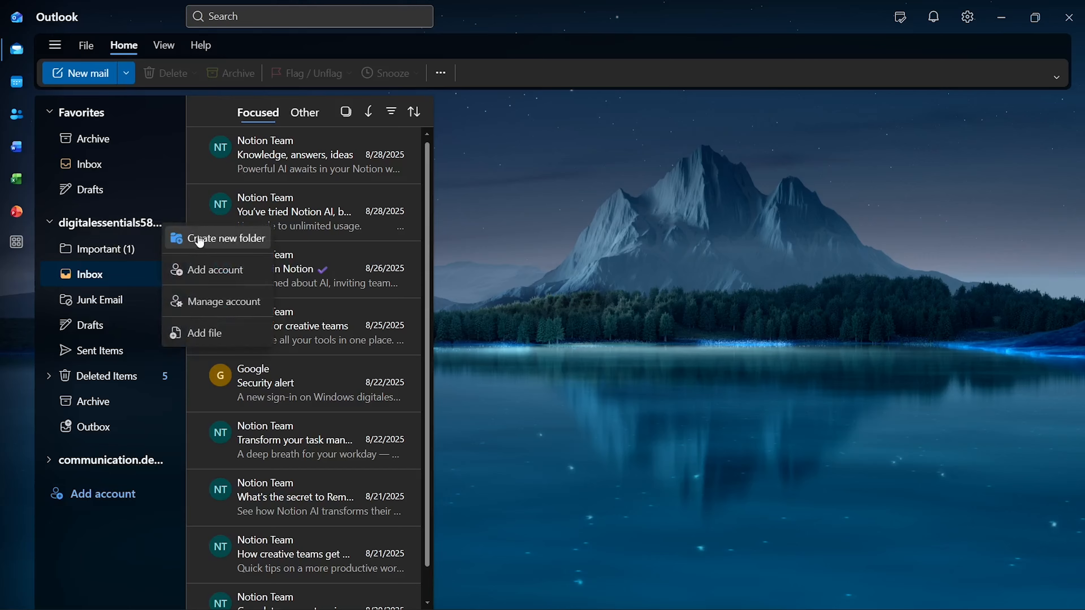
pyautogui.click(211, 243)
pyautogui.write('N')
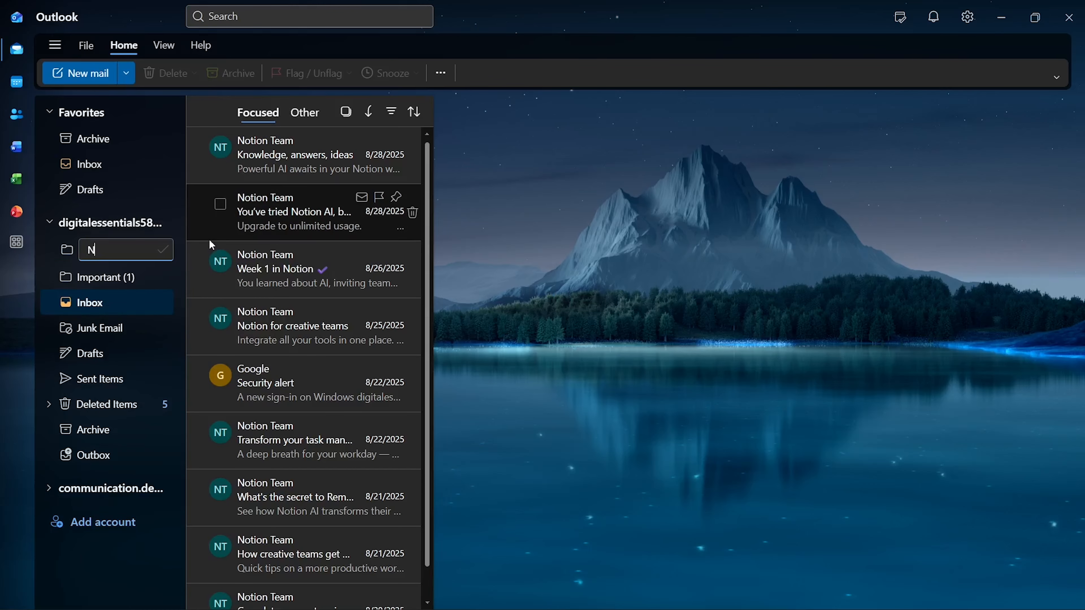
pyautogui.write('otion Team')
pyautogui.click(161, 251)
# Step: Colour the Notion Team folder lime and move the top Notion email into it
pyautogui.click(159, 252)
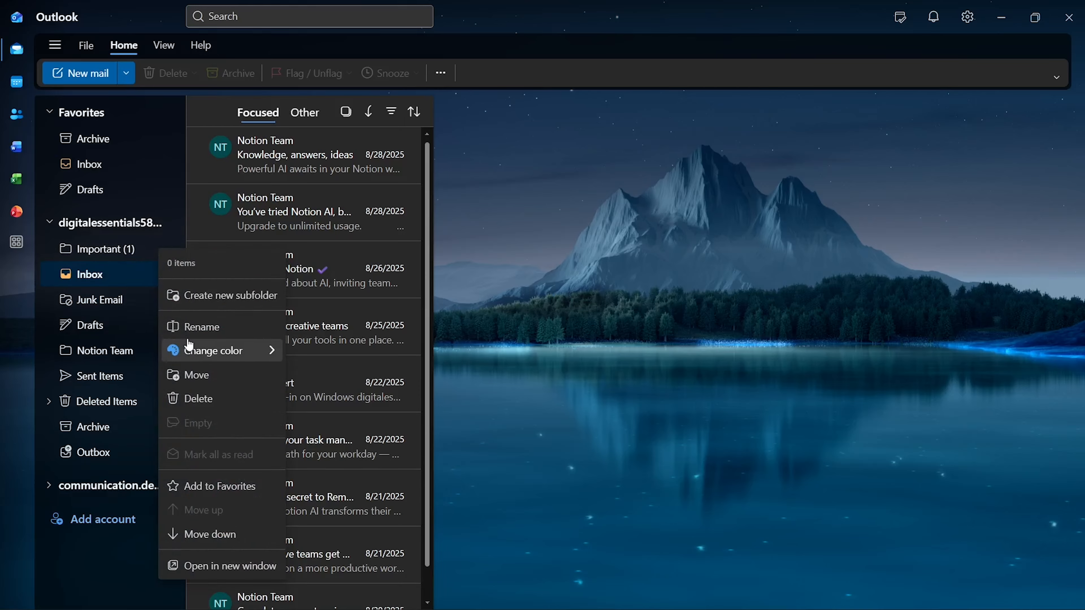
pyautogui.moveTo(192, 348)
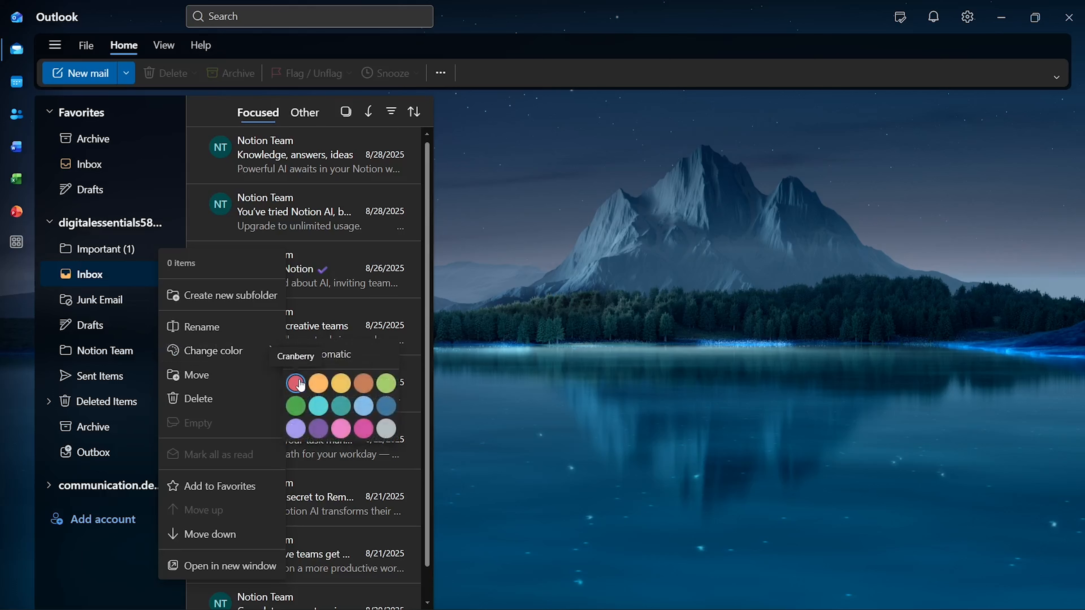
pyautogui.click(388, 392)
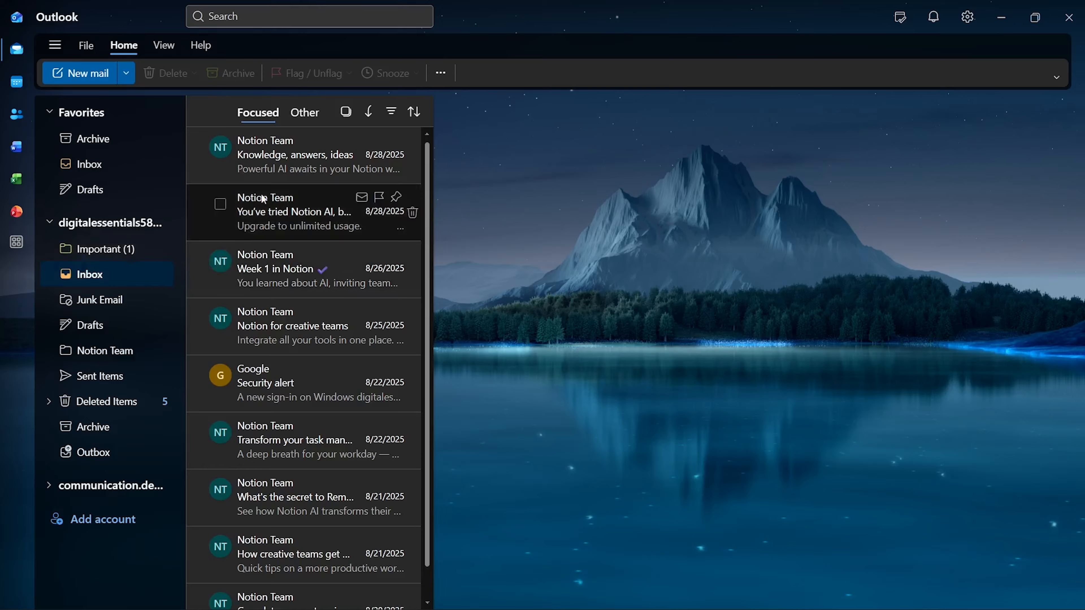
pyautogui.moveTo(269, 154); pyautogui.dragTo(94, 351)
# Step: Move another email into Notion Team, open the folder and dismiss the Upgrade Your Account ad
pyautogui.moveTo(315, 164); pyautogui.dragTo(109, 353)
pyautogui.click(108, 355)
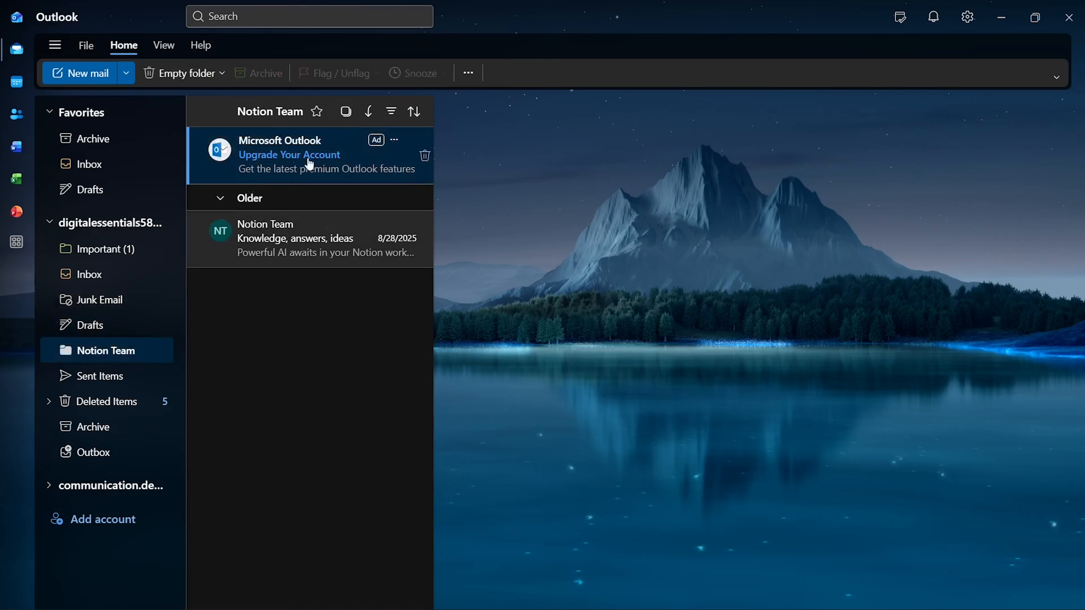
pyautogui.click(424, 155)
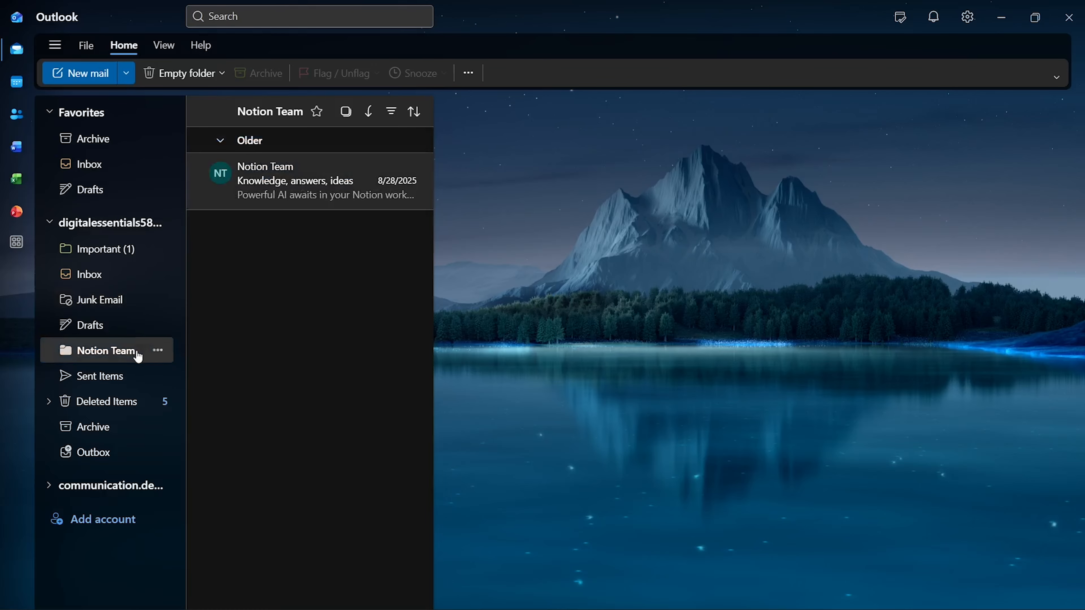
# Step: Select five Notion emails in the first Inbox, expand the second account's folders, and return to Notion Team
pyautogui.click(113, 277)
pyautogui.moveTo(294, 154); pyautogui.dragTo(218, 150)
pyautogui.click(220, 147)
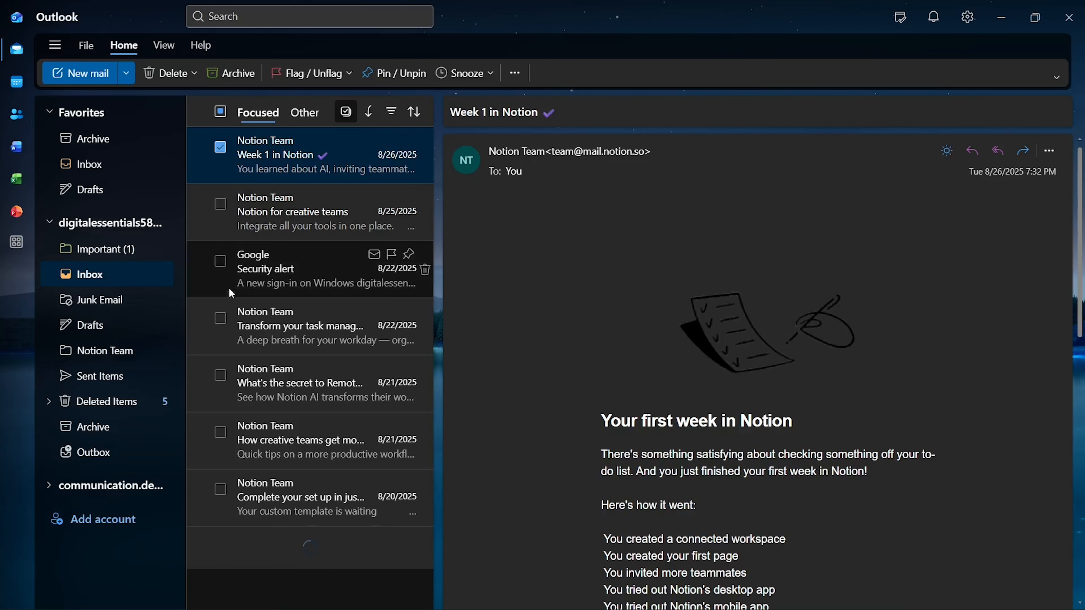
pyautogui.click(220, 321)
pyautogui.click(221, 376)
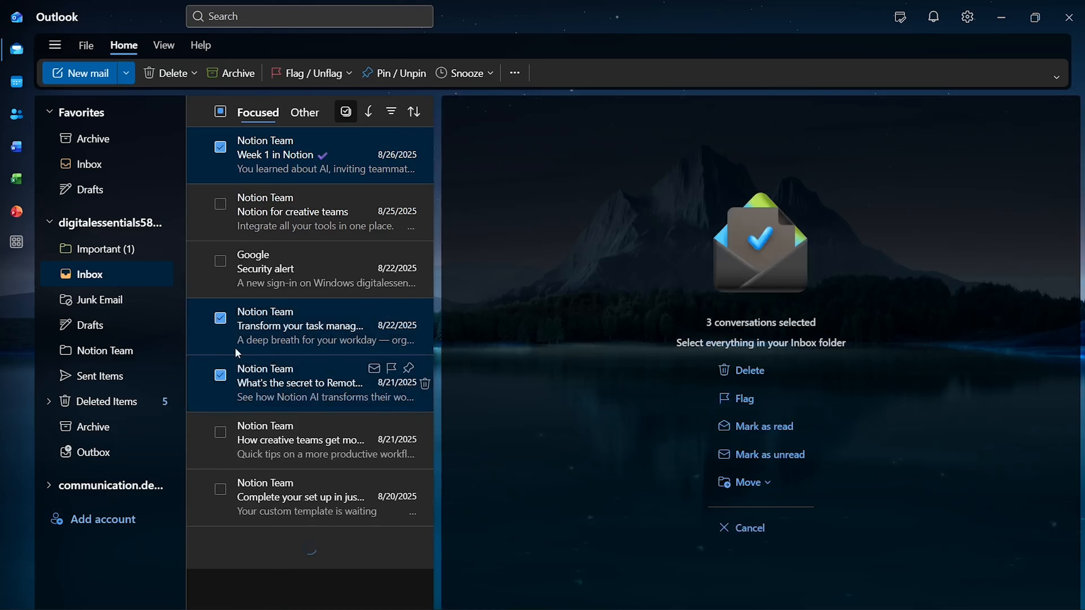
pyautogui.click(221, 432)
pyautogui.click(220, 489)
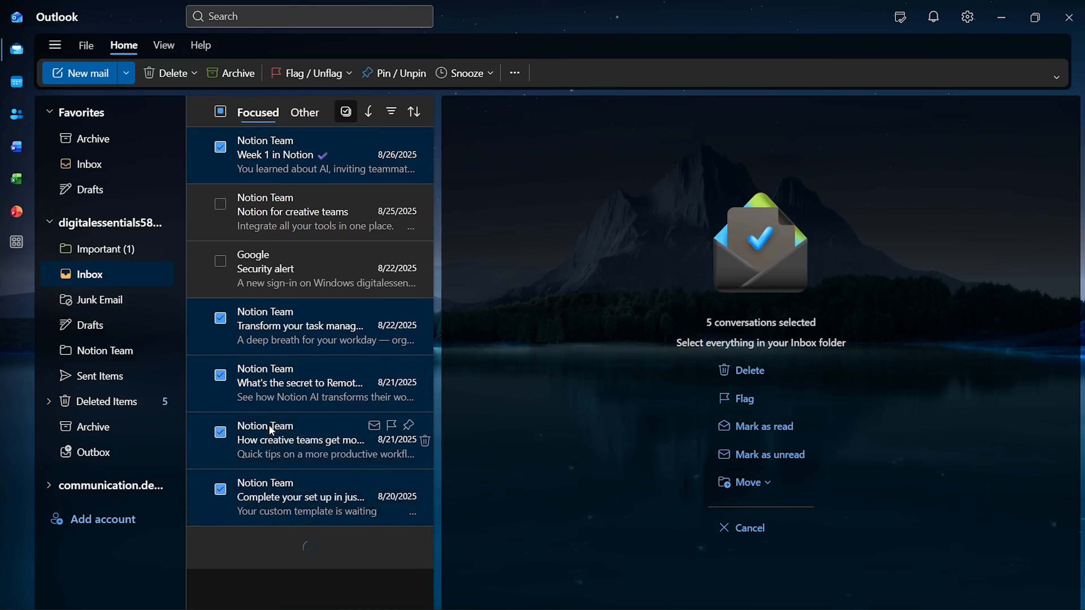
pyautogui.moveTo(269, 429); pyautogui.dragTo(105, 351)
pyautogui.click(111, 490)
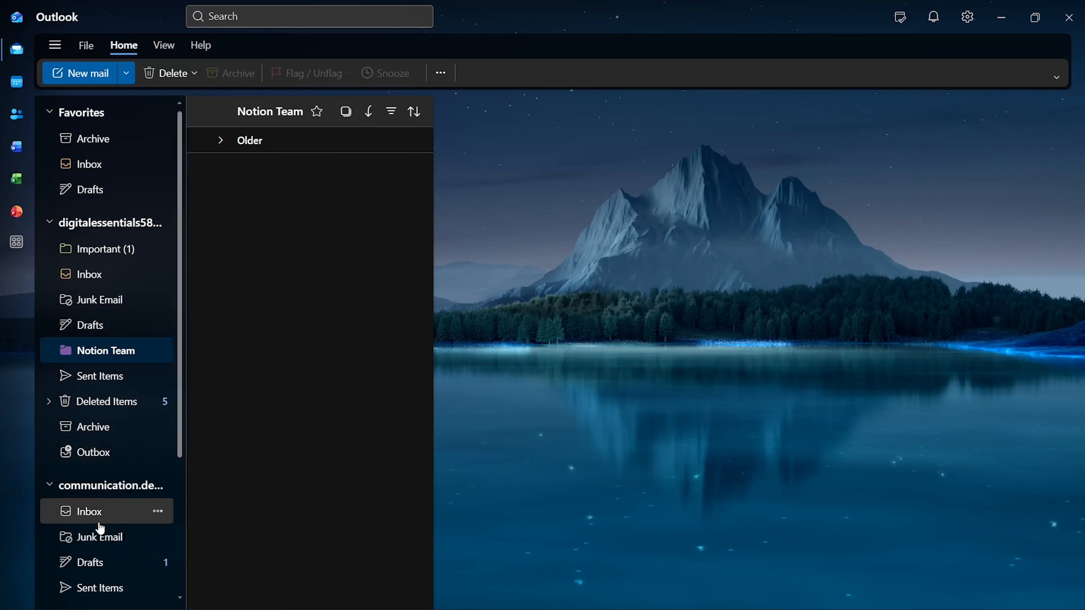
# Step: Check the second account's Inbox and the project progress email's actions, then switch to the calendar
pyautogui.click(95, 517)
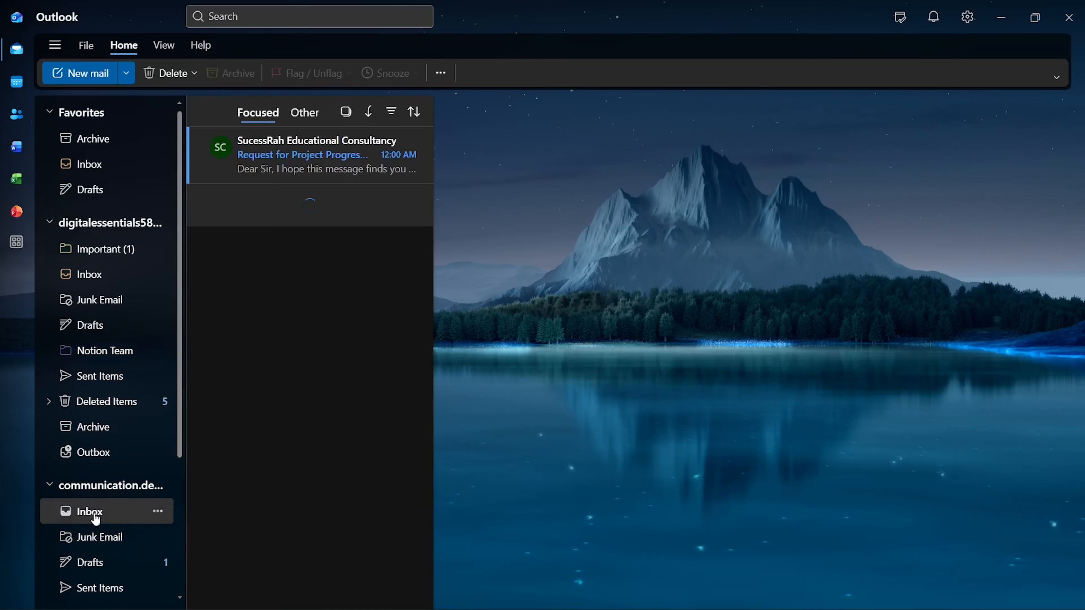
pyautogui.rightClick(290, 155)
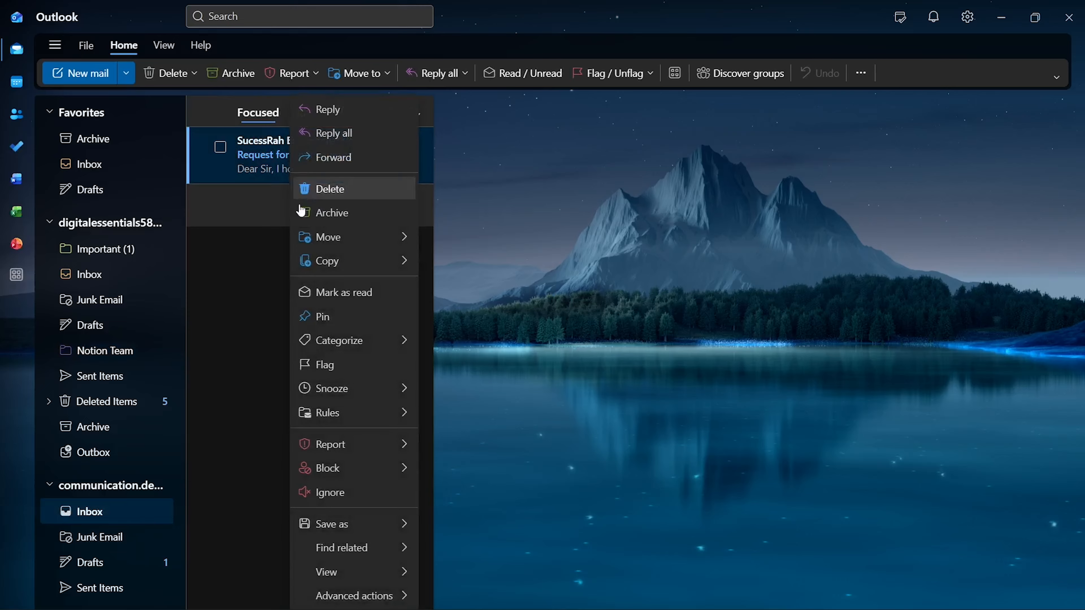
pyautogui.moveTo(357, 413)
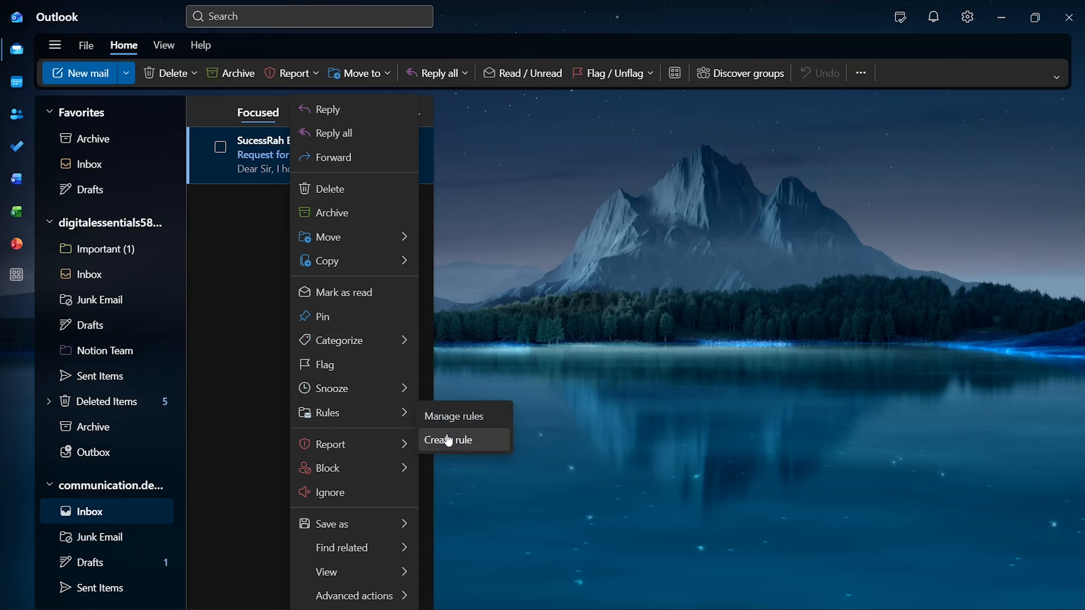
pyautogui.click(17, 81)
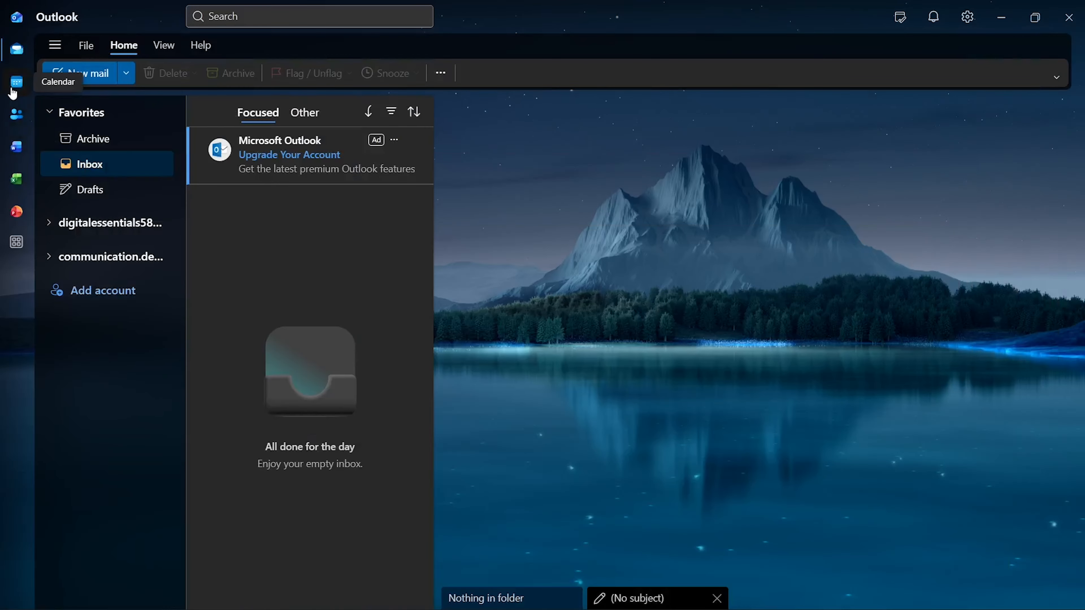
# Step: Start a new 12/28/2025 event titled 'Discussion on Project Progress'
pyautogui.click(91, 79)
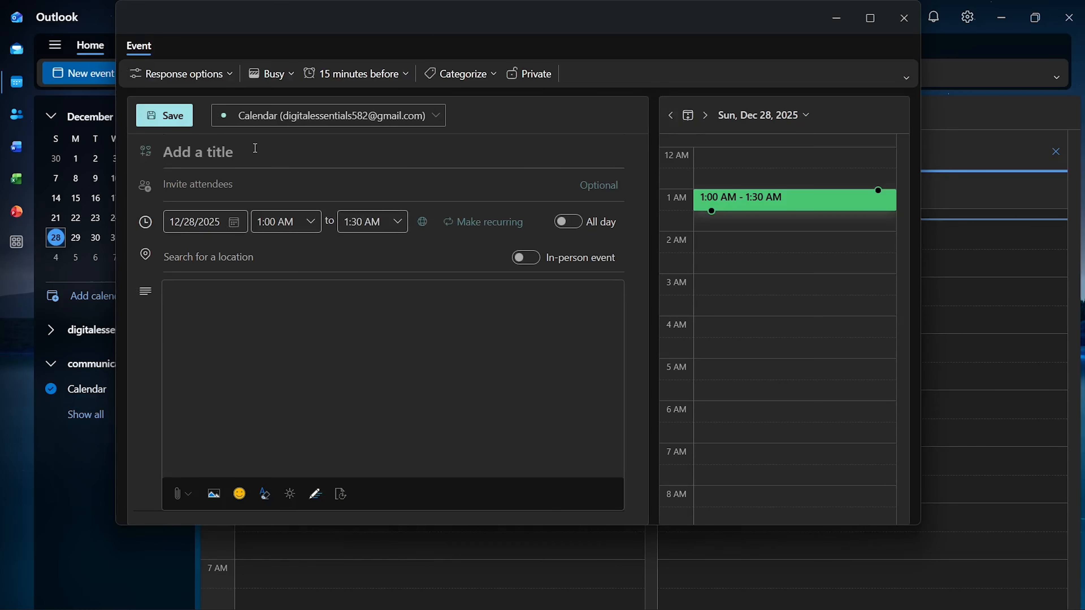
pyautogui.write('Project')
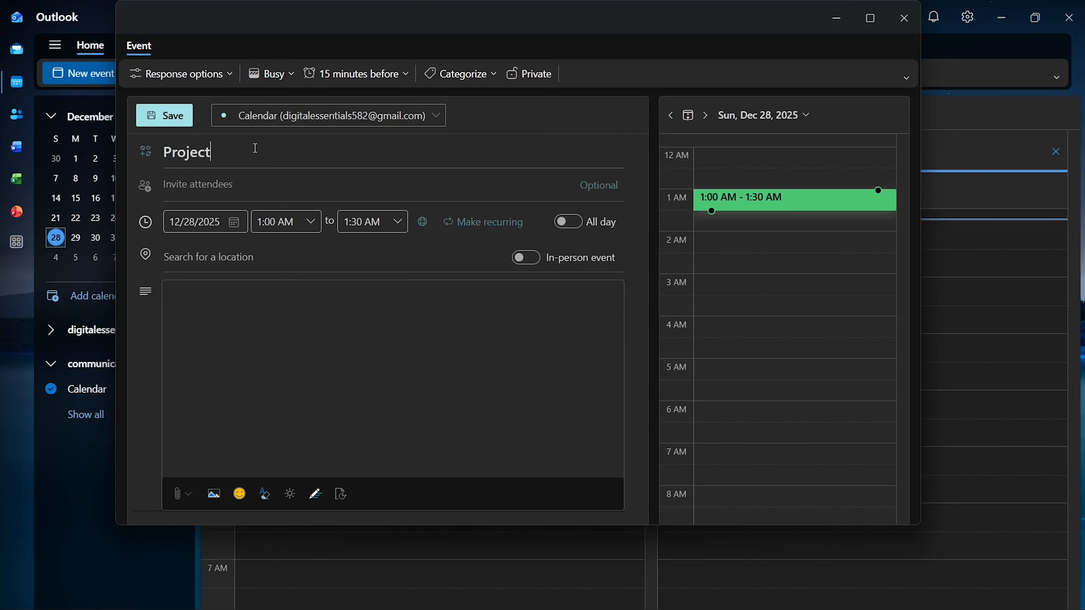
pyautogui.press('BackSpace')
pyautogui.press('BackSpace')
pyautogui.press('BackSpace')
pyautogui.press('BackSpace')
pyautogui.press('BackSpace')
pyautogui.press('BackSpace')
pyautogui.press('BackSpace')
pyautogui.write('Discussion on P')
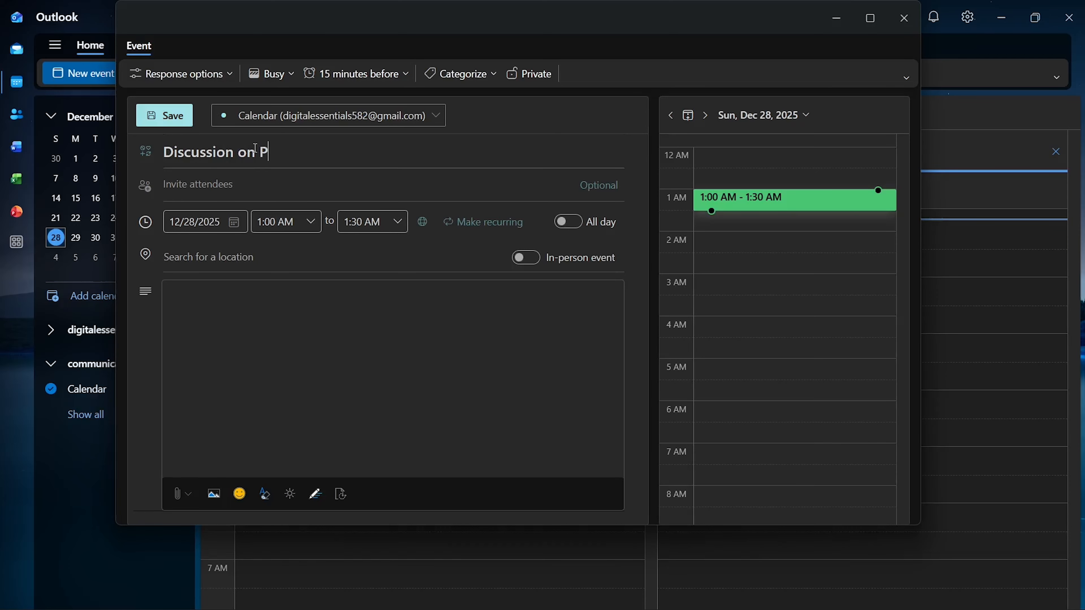
pyautogui.write('roject Progress')
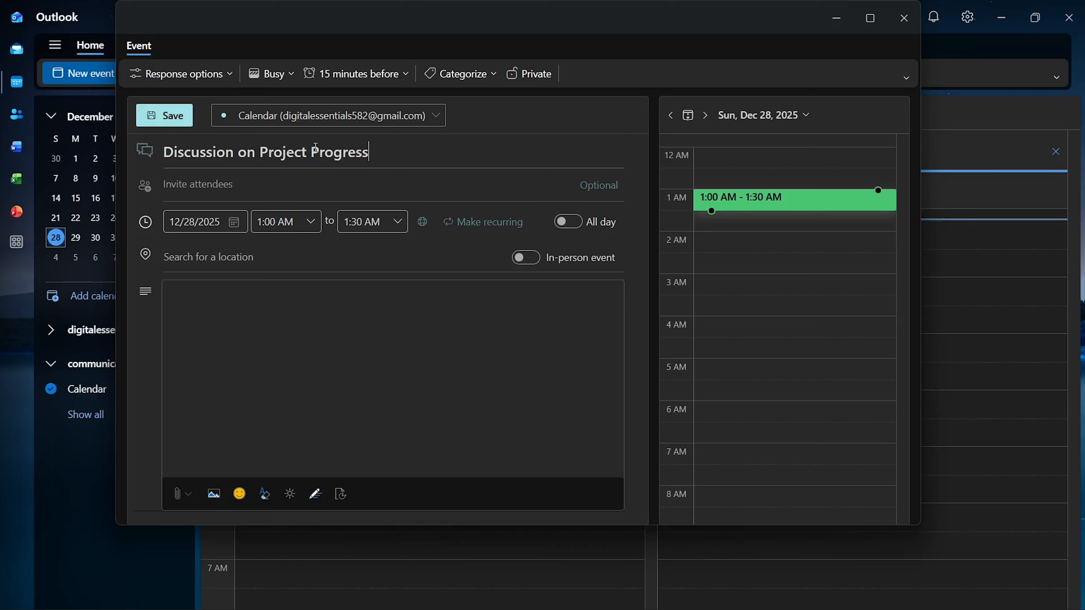
# Step: Invite the attendee by their e-mail address and mark the event as in-person
pyautogui.click(226, 188)
pyautogui.write('s')
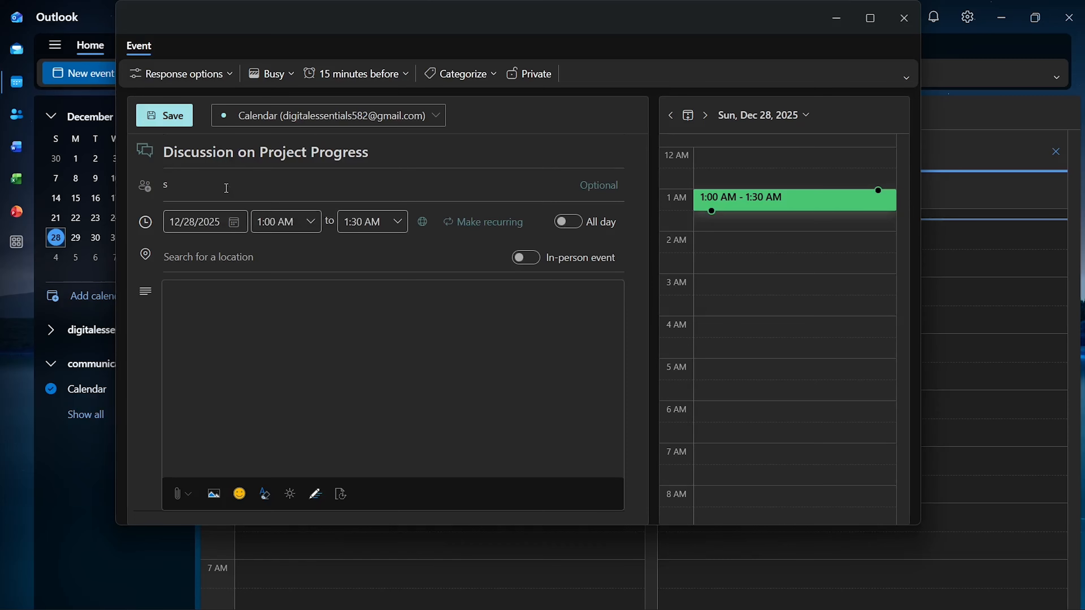
pyautogui.write('uc')
pyautogui.press('BackSpace')
pyautogui.press('BackSpace')
pyautogui.press('BackSpace')
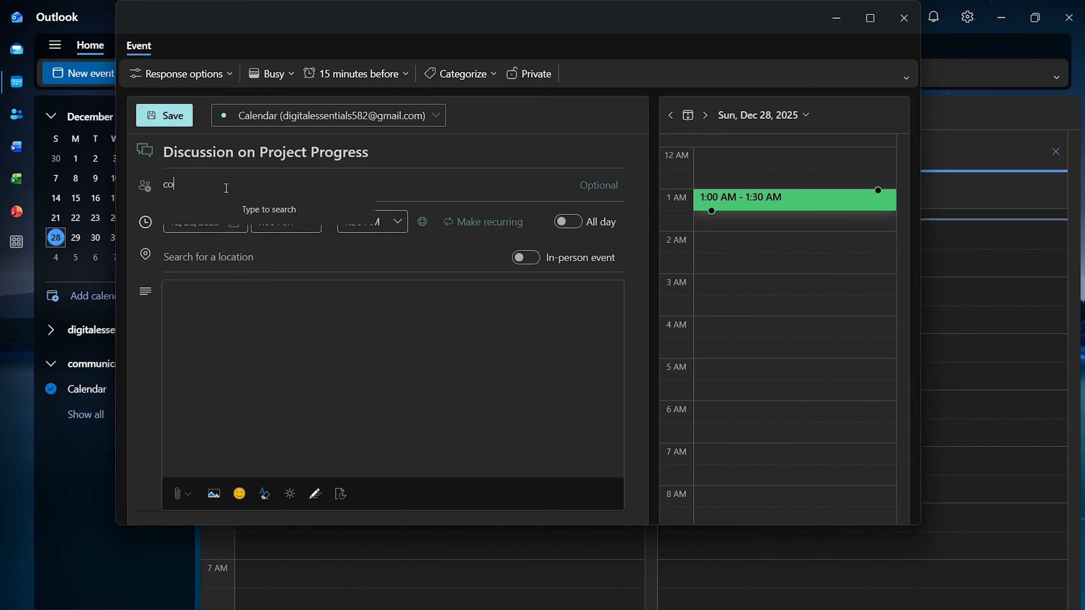
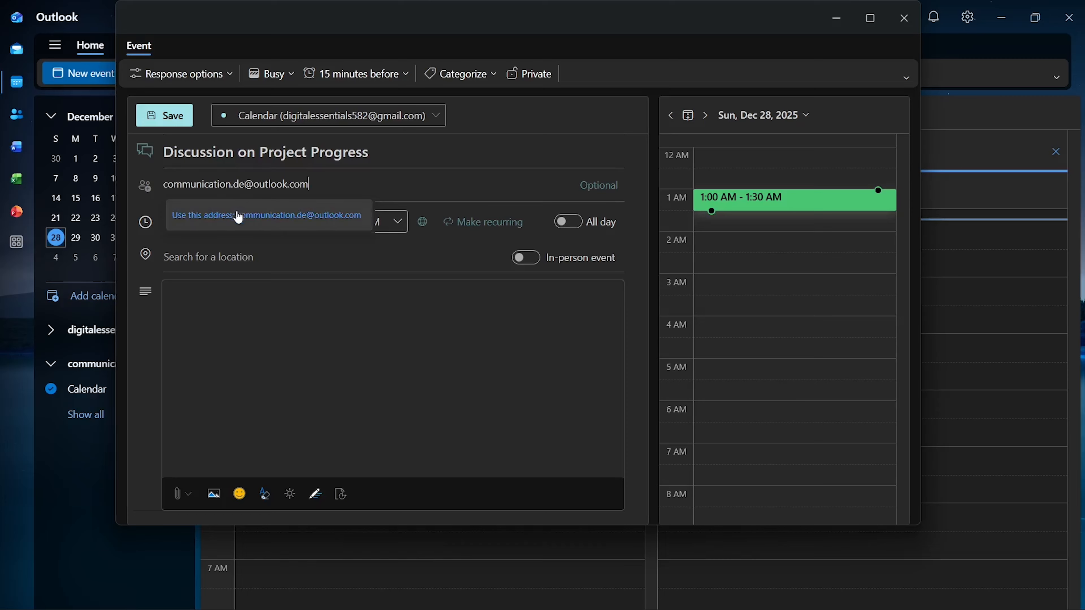
pyautogui.click(239, 217)
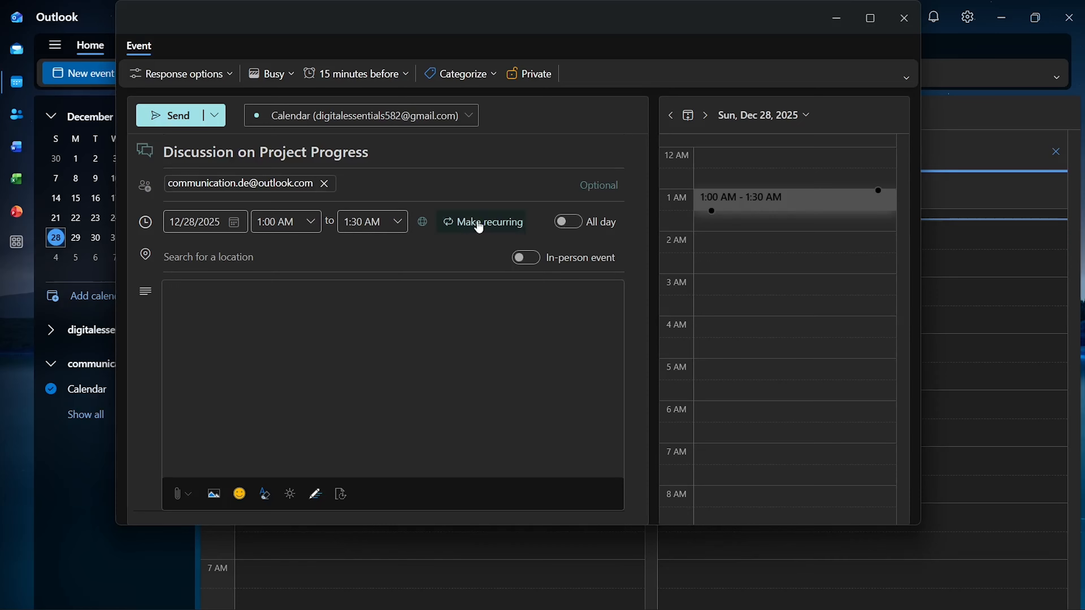
pyautogui.click(568, 225)
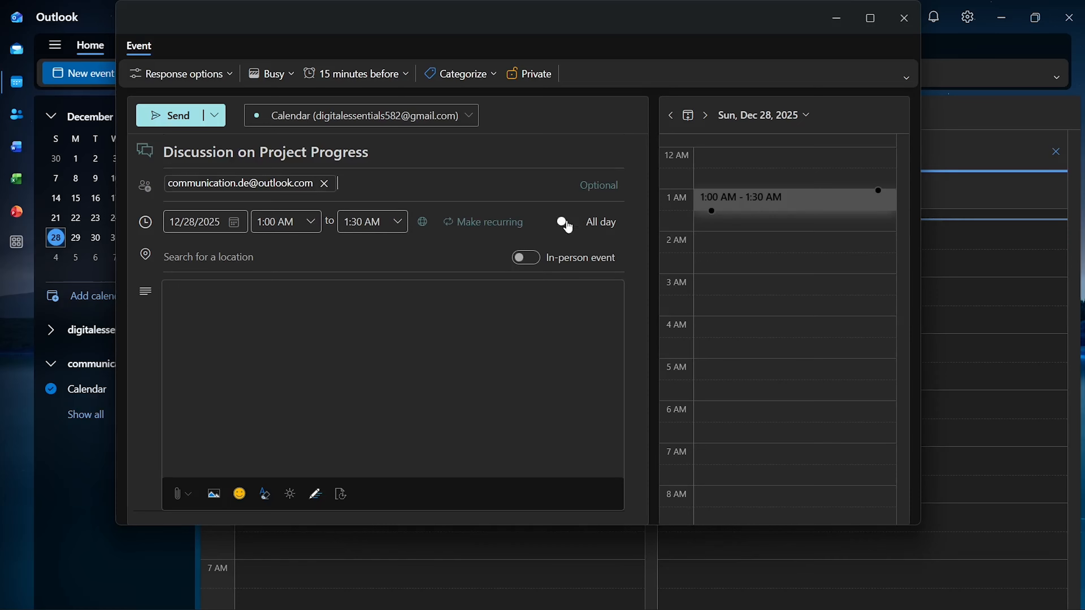
pyautogui.click(527, 258)
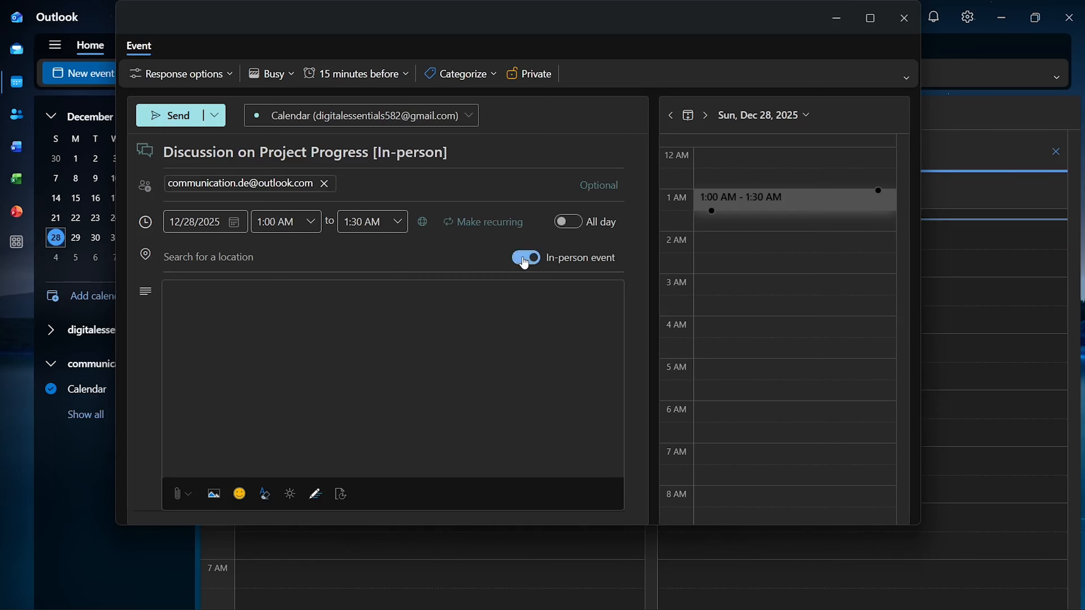
pyautogui.press('BackSpace')
pyautogui.press('BackSpace')
pyautogui.press('BackSpace')
pyautogui.press('BackSpace')
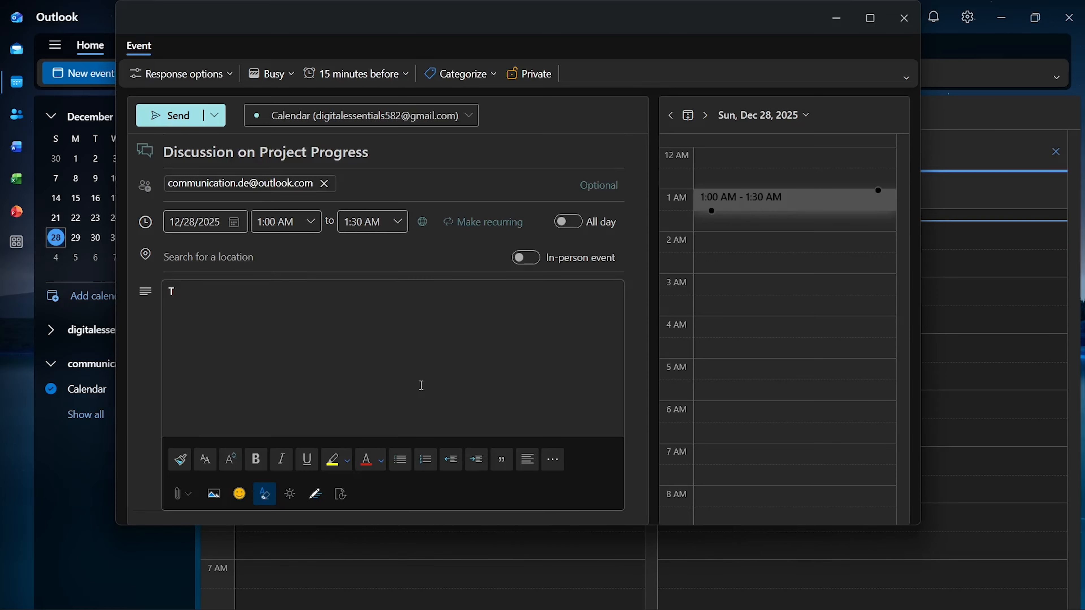
pyautogui.press('BackSpace')
# Step: Enter the description 'Discussion on project progress and next steps.' and make it bold, italic and underlined
pyautogui.write('Discussion on project')
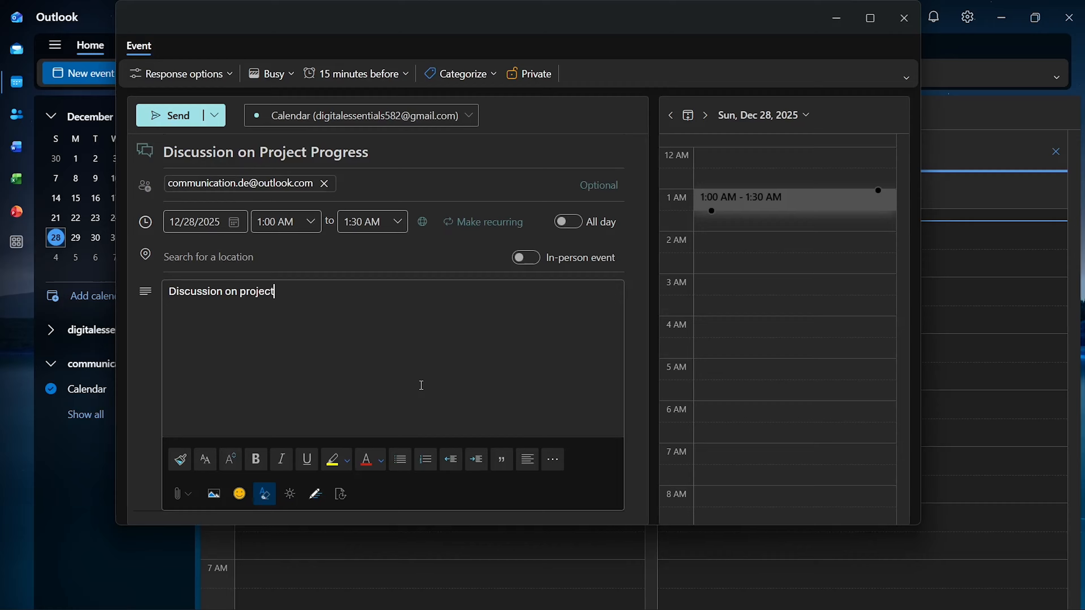
pyautogui.write(' progress and next ste')
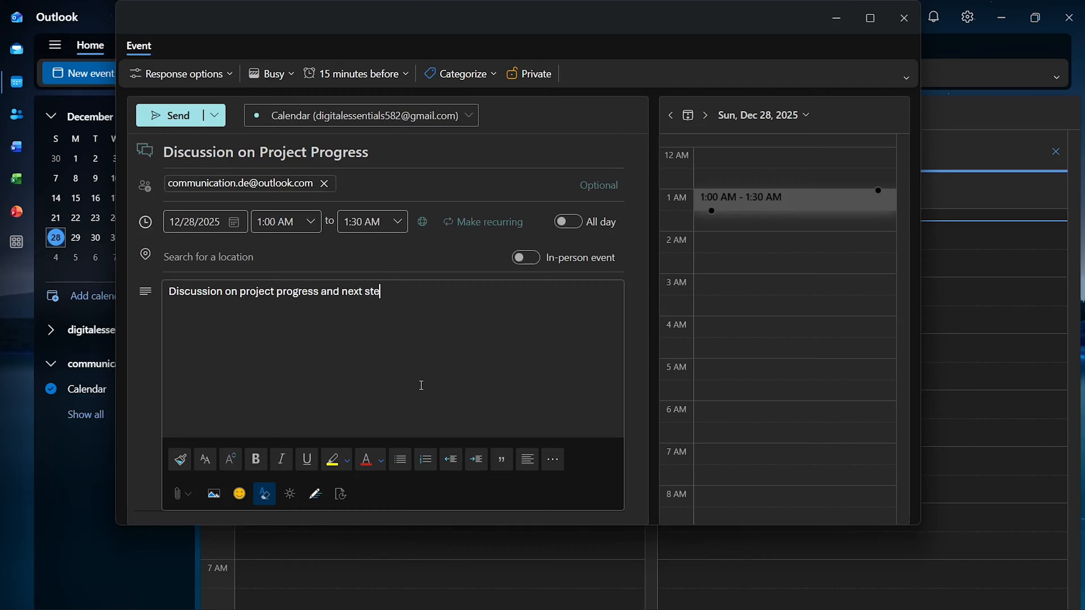
pyautogui.write('ps.')
pyautogui.moveTo(398, 293); pyautogui.dragTo(168, 295)
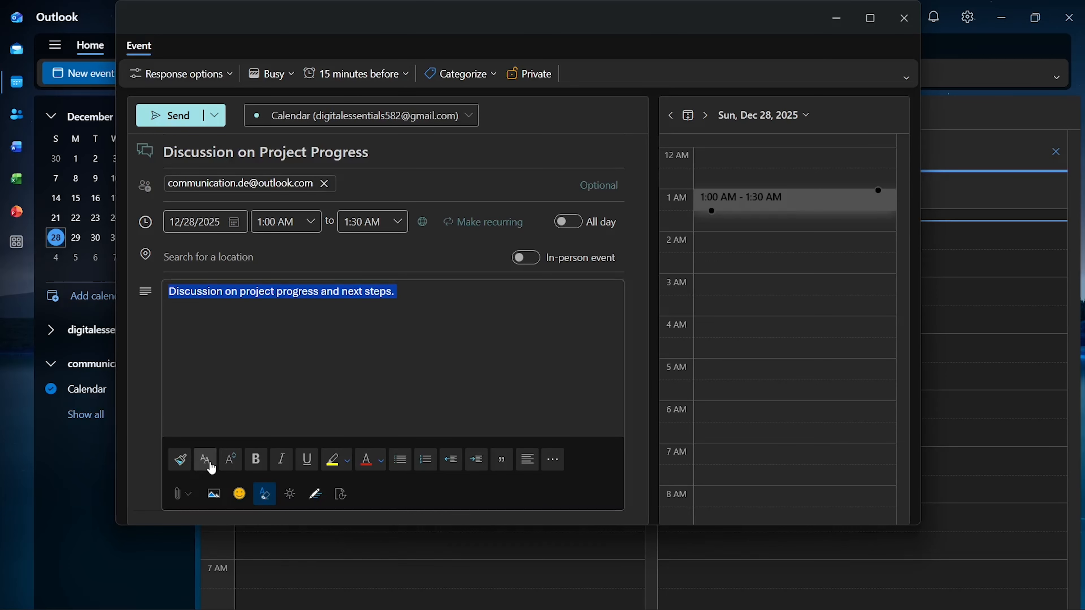
pyautogui.click(258, 466)
pyautogui.click(280, 465)
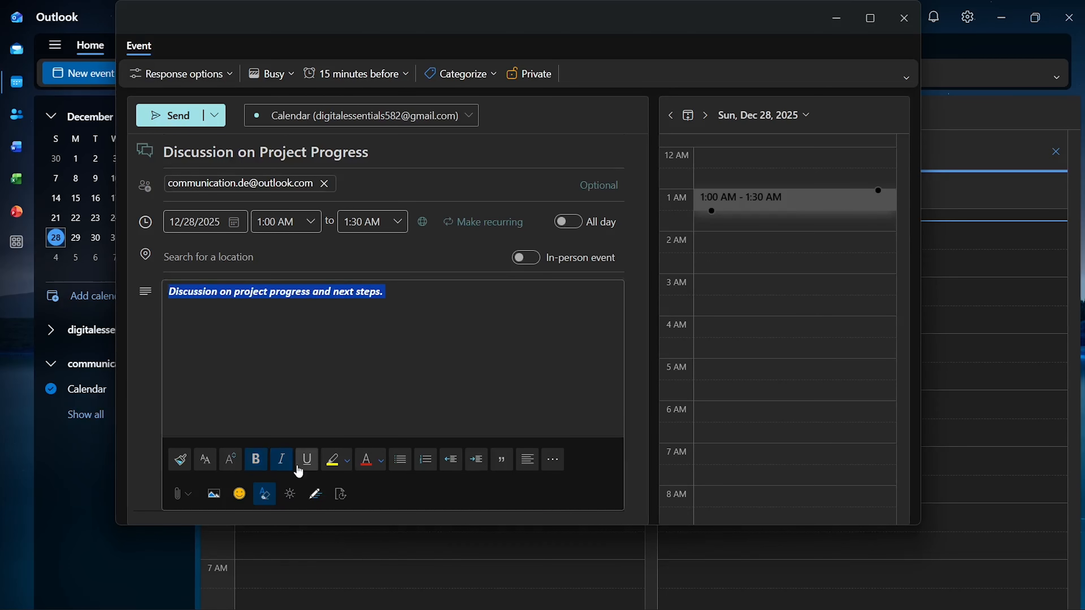
pyautogui.click(310, 463)
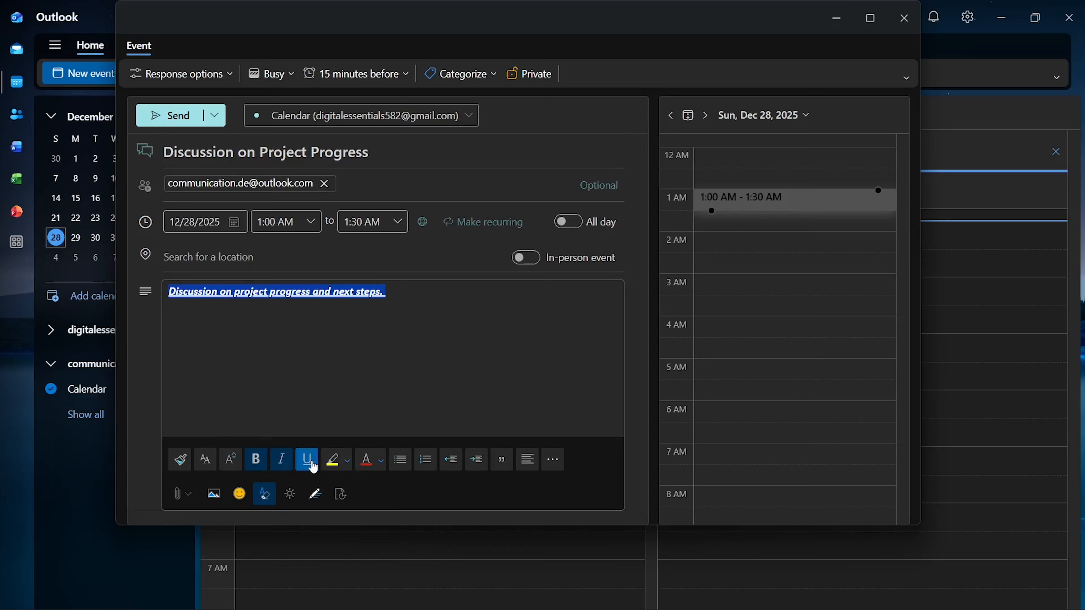
# Step: Remove the underline, italics and bold so the description is plain text again
pyautogui.click(312, 464)
pyautogui.click(293, 465)
pyautogui.click(257, 461)
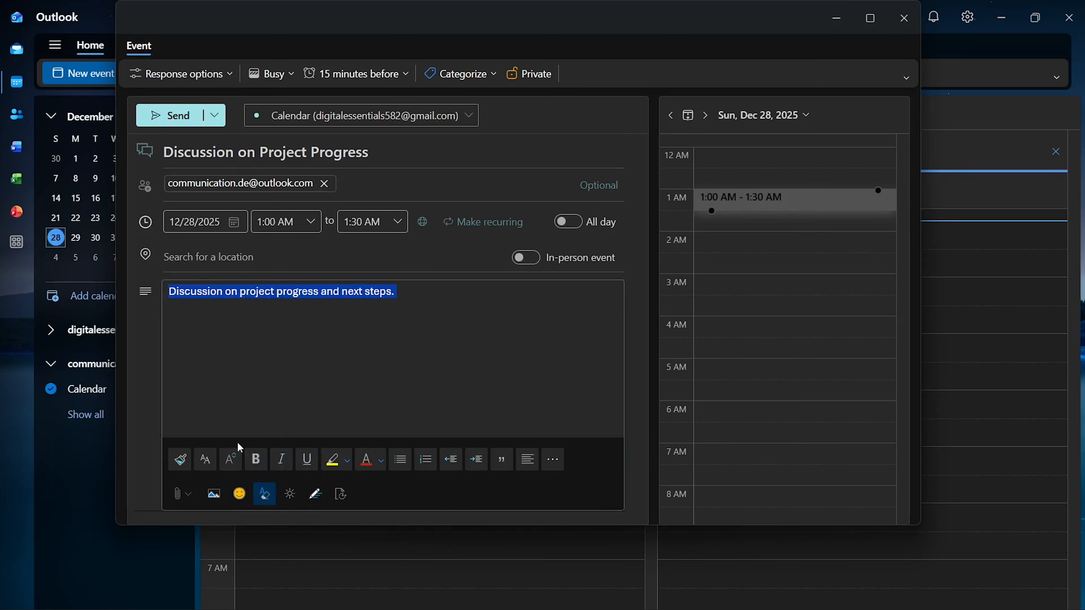